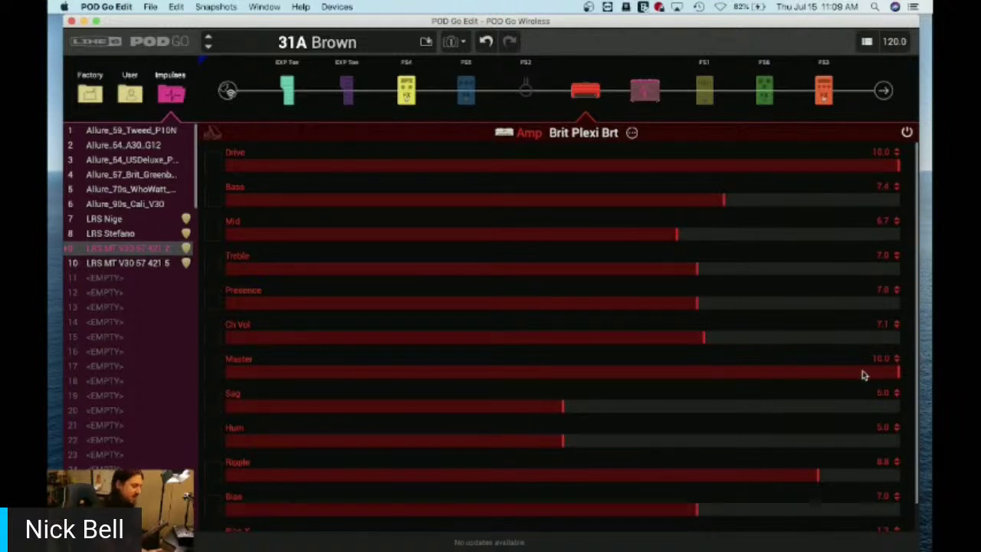
Step: Bypass the LA Studio Comp dynamics block assigned to FS4 in the Brown preset
{"action": "left_click", "coordinate": [414, 100]}
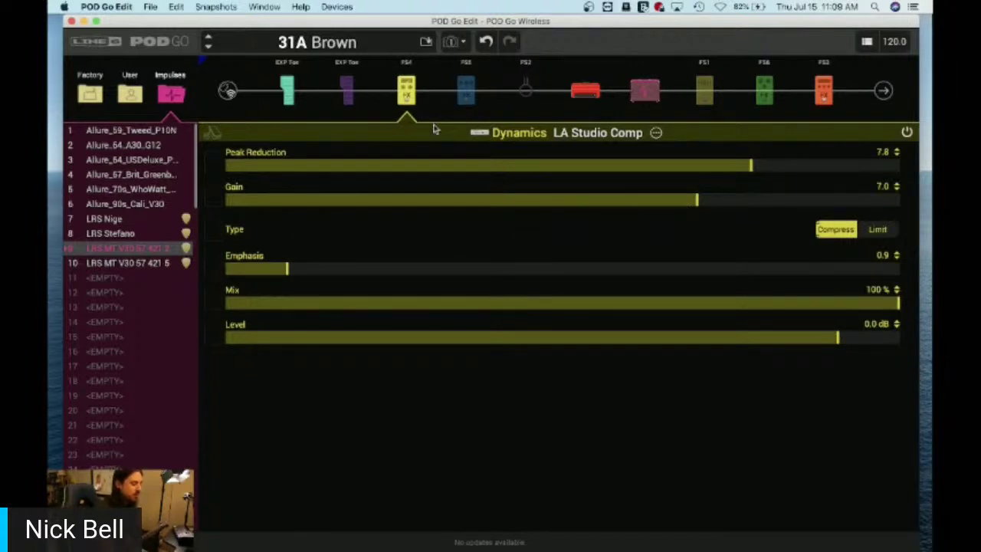
{"action": "left_click", "coordinate": [400, 72]}
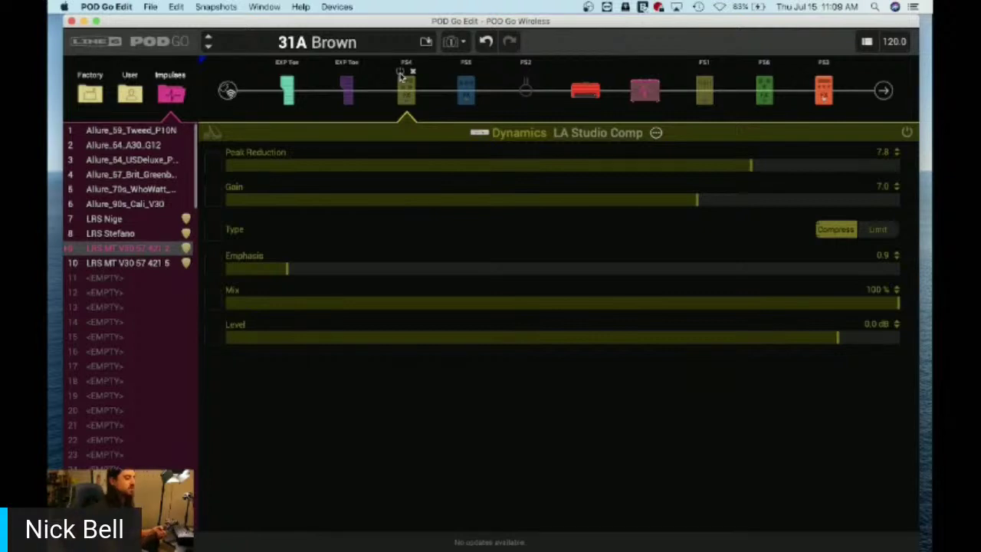
Step: Sweep the Brit Plexi Brt amp's Drive through 1.6, 6.3, 8.9 and 4.8, ending at 8.9
{"action": "left_click", "coordinate": [646, 92]}
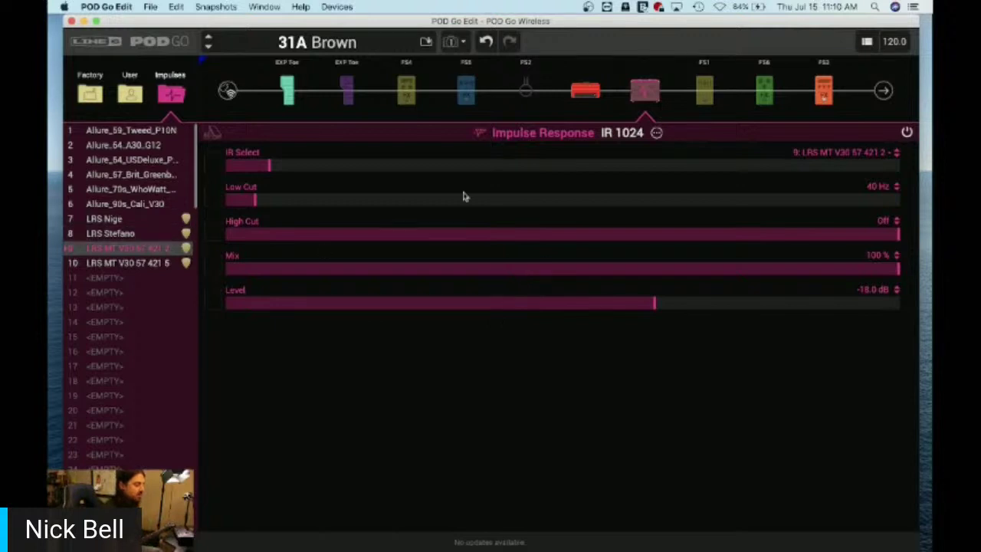
{"action": "mouse_move", "coordinate": [585, 104]}
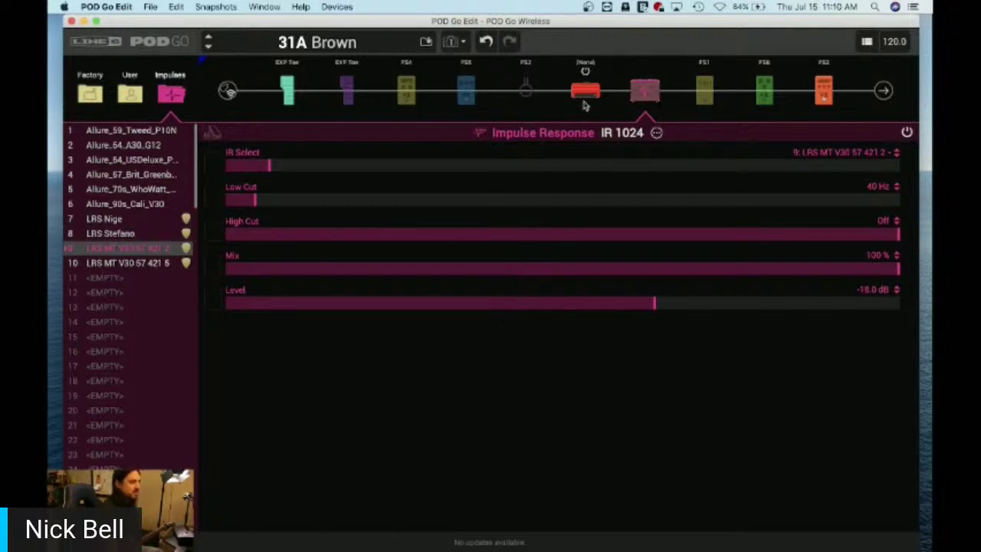
{"action": "left_click", "coordinate": [585, 92]}
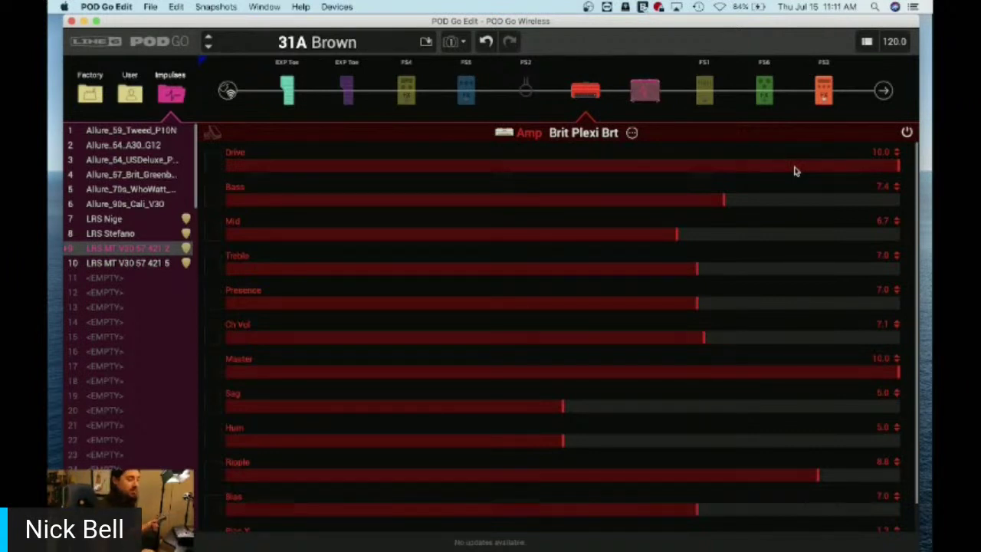
{"action": "left_click", "coordinate": [337, 167]}
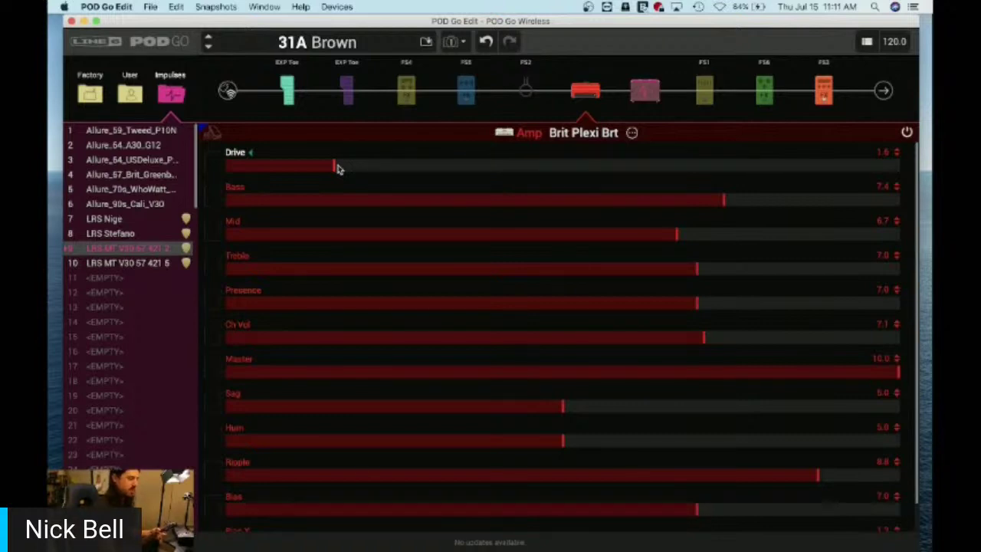
{"action": "left_click_drag", "start_coordinate": [339, 169], "coordinate": [648, 172]}
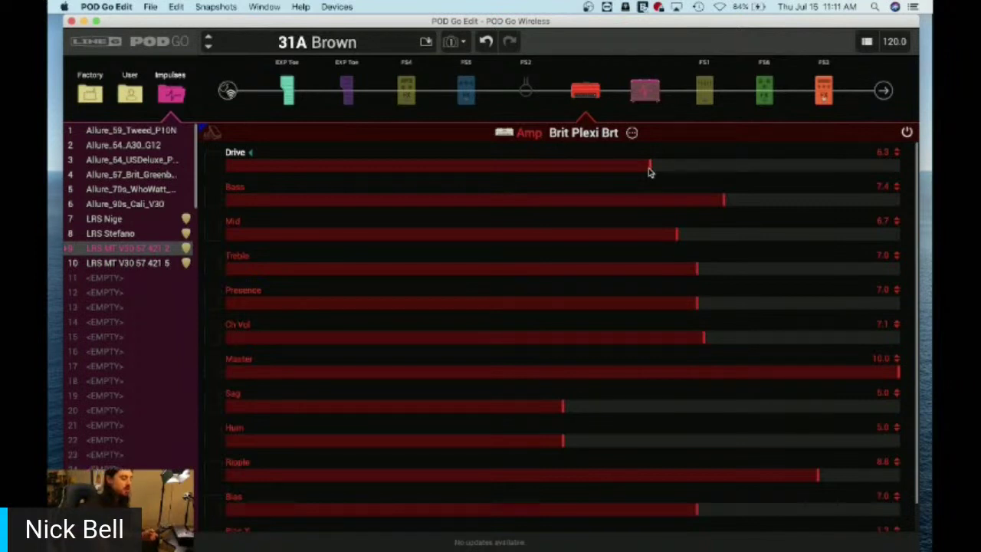
{"action": "left_click", "coordinate": [825, 168]}
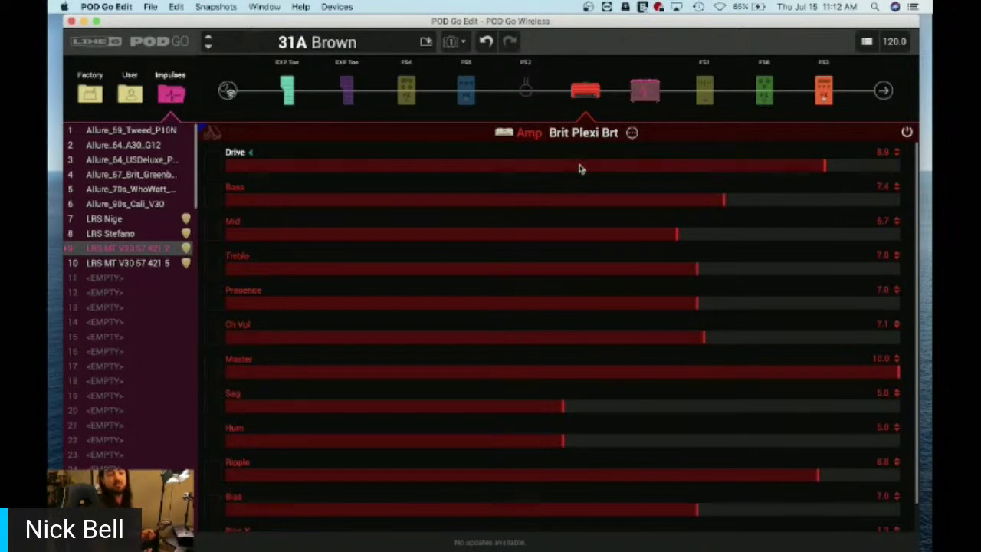
{"action": "left_click_drag", "start_coordinate": [579, 169], "coordinate": [549, 169]}
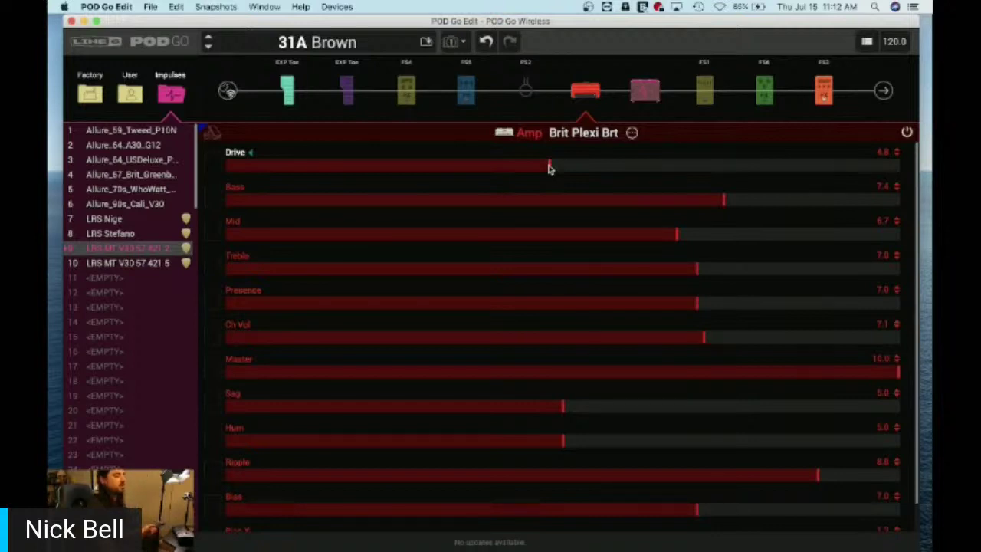
{"action": "left_click_drag", "start_coordinate": [549, 169], "coordinate": [825, 169]}
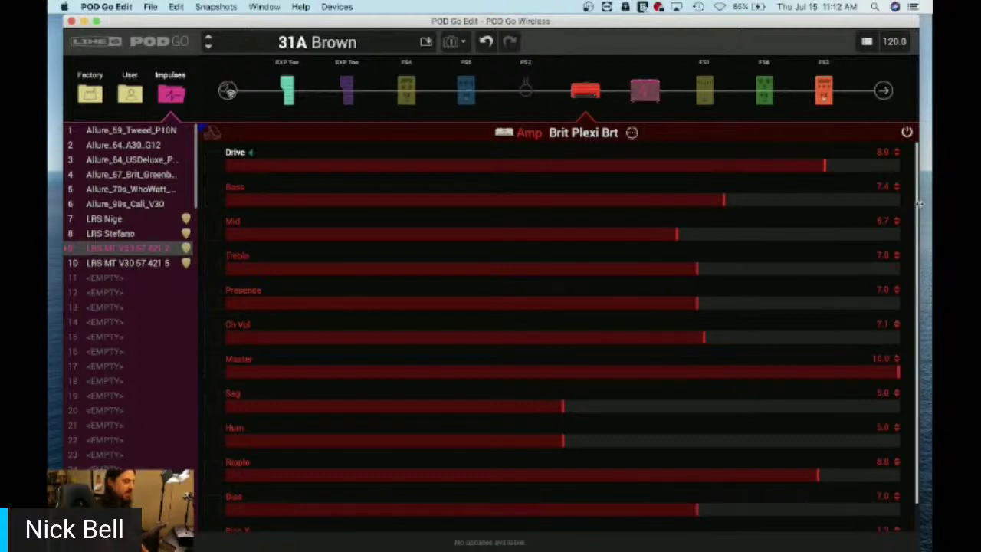
Step: Lower the Brit Plexi Brt amp's Ch Vol to 6.4 and settle it at 6.8
{"action": "scroll", "coordinate": [537, 416], "scroll_direction": "down", "scroll_amount": 2}
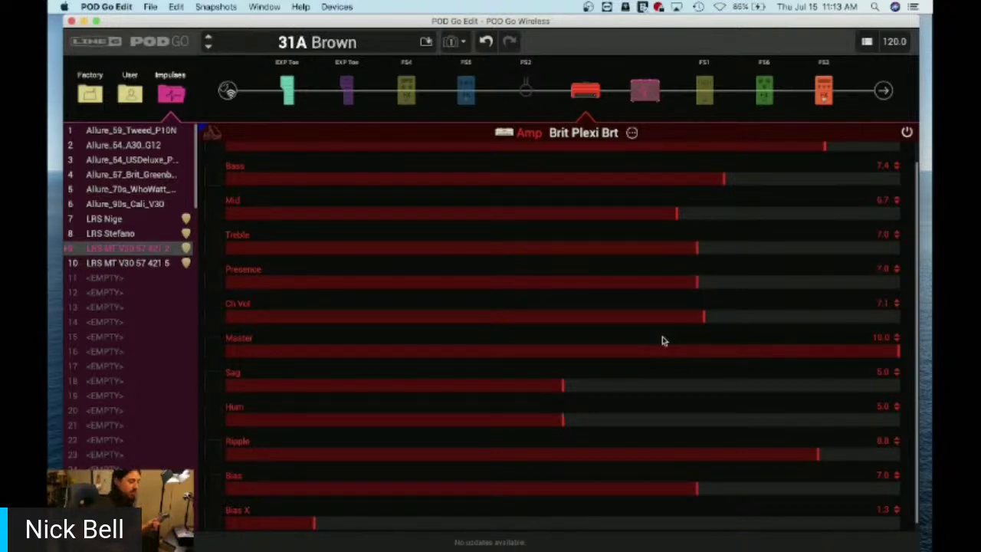
{"action": "left_click_drag", "start_coordinate": [561, 320], "coordinate": [656, 317]}
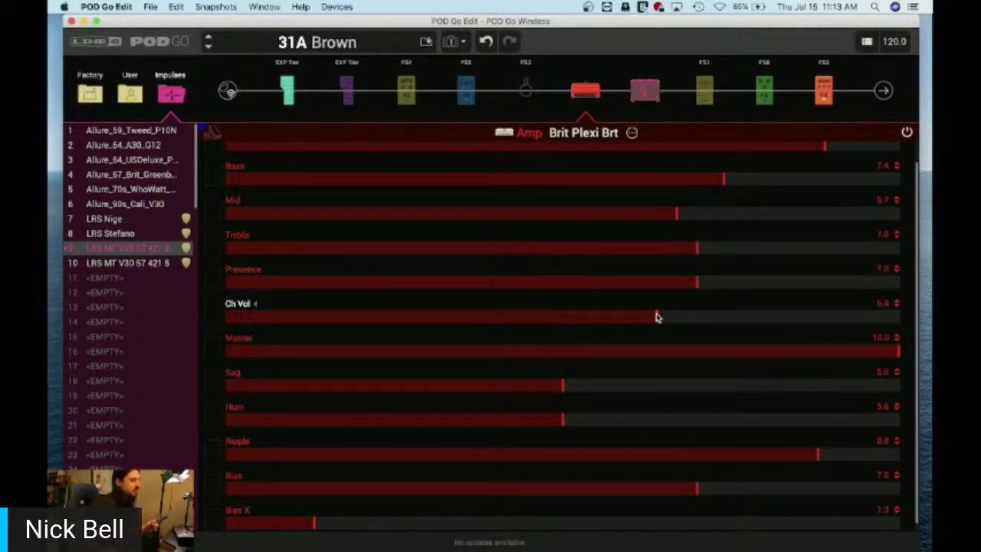
{"action": "left_click_drag", "start_coordinate": [656, 318], "coordinate": [684, 318]}
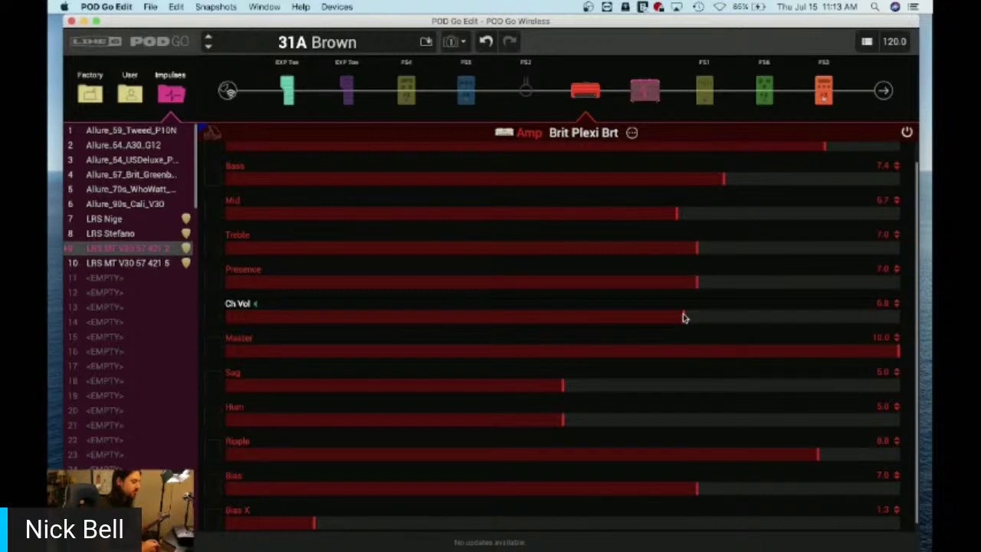
Step: Compare the Main Out block's Level setting with the amp block's Ch Vol and Master settings
{"action": "left_click", "coordinate": [883, 91]}
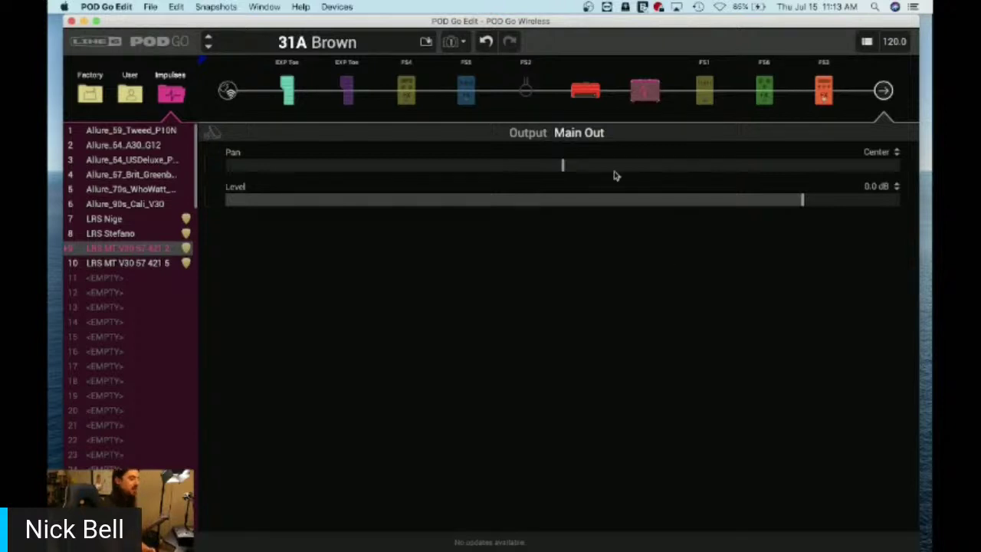
{"action": "left_click", "coordinate": [587, 95]}
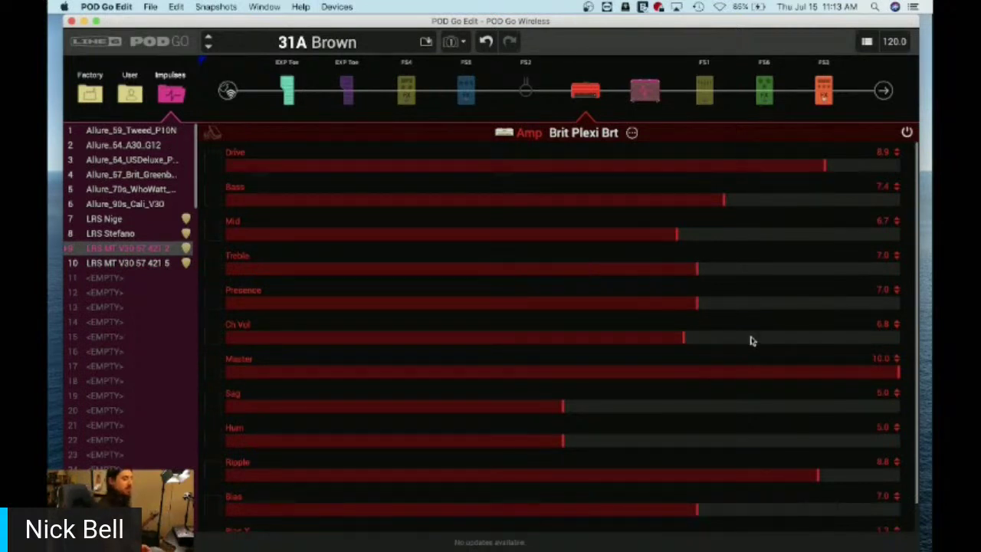
{"action": "mouse_move", "coordinate": [834, 110]}
{"action": "left_click", "coordinate": [884, 91]}
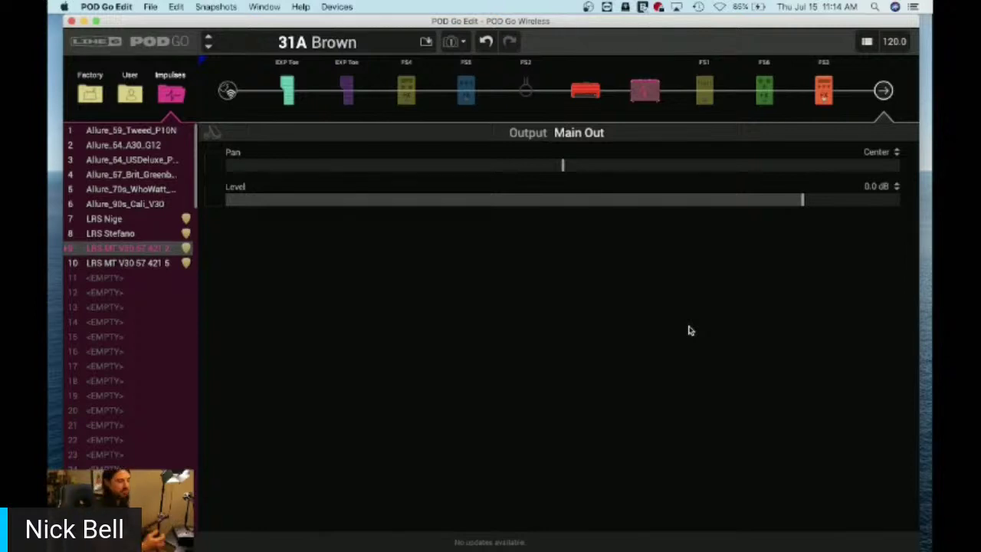
{"action": "left_click", "coordinate": [596, 103]}
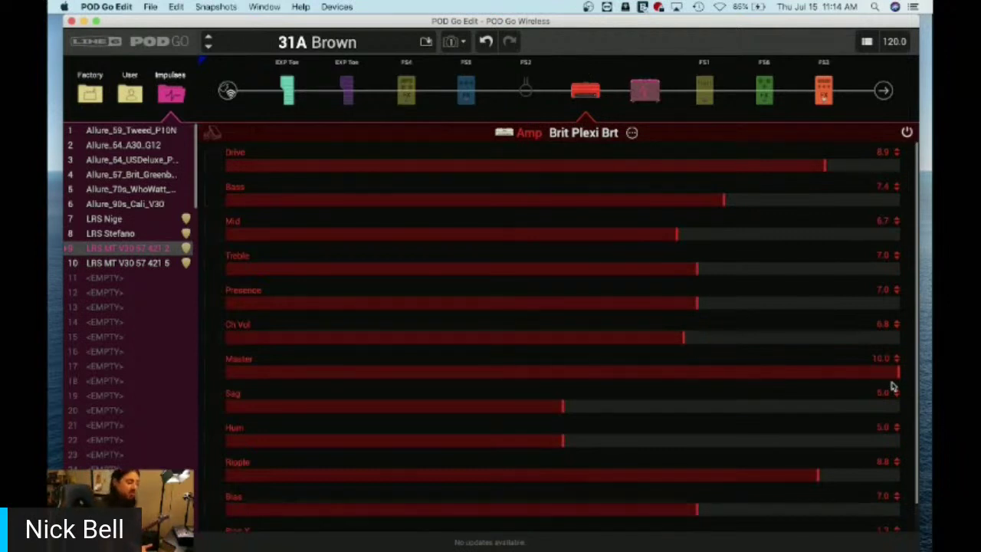
{"action": "left_click", "coordinate": [882, 90]}
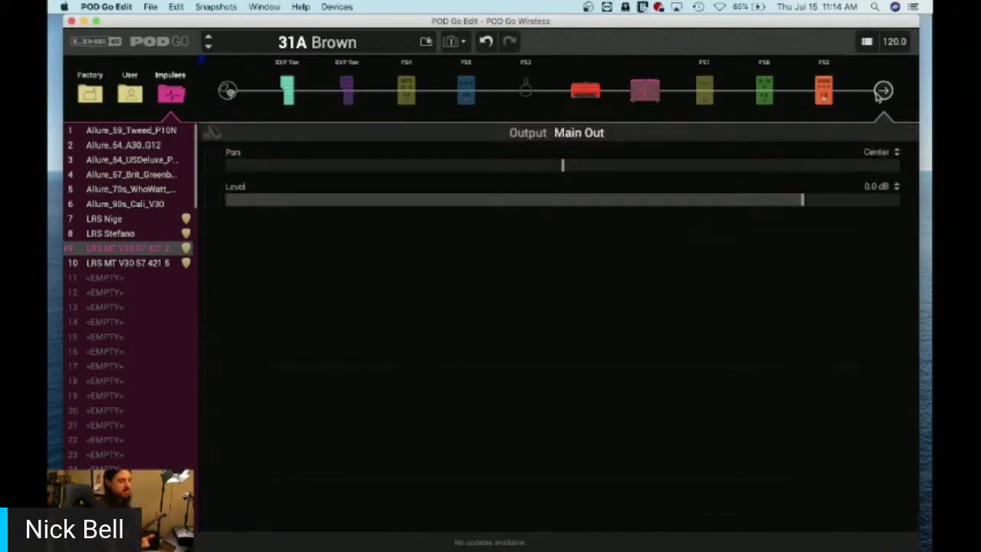
{"action": "left_click", "coordinate": [588, 96]}
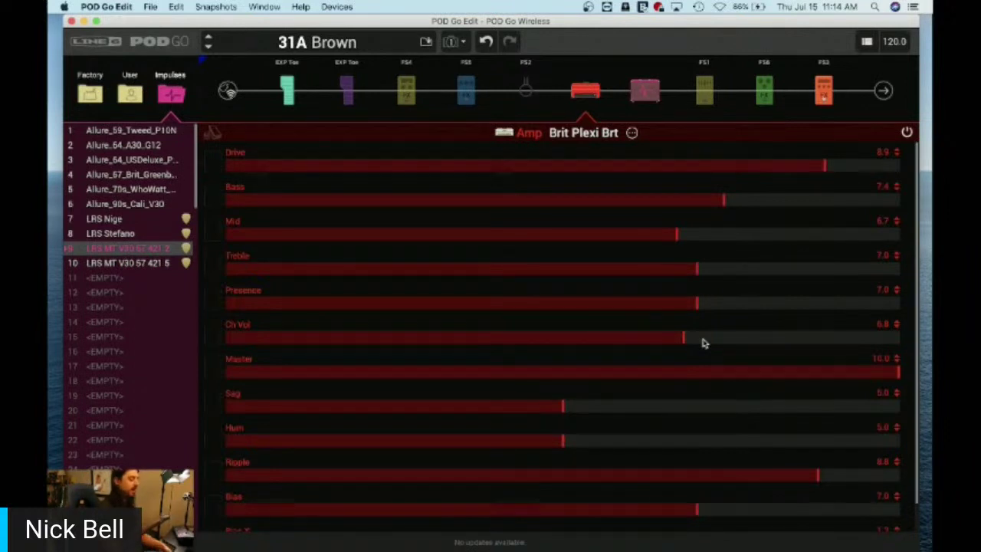
Step: Lower the Brit Plexi Brt amp's Master to 2.1 and raise it back to 10.0
{"action": "left_click_drag", "start_coordinate": [917, 338], "coordinate": [917, 373]}
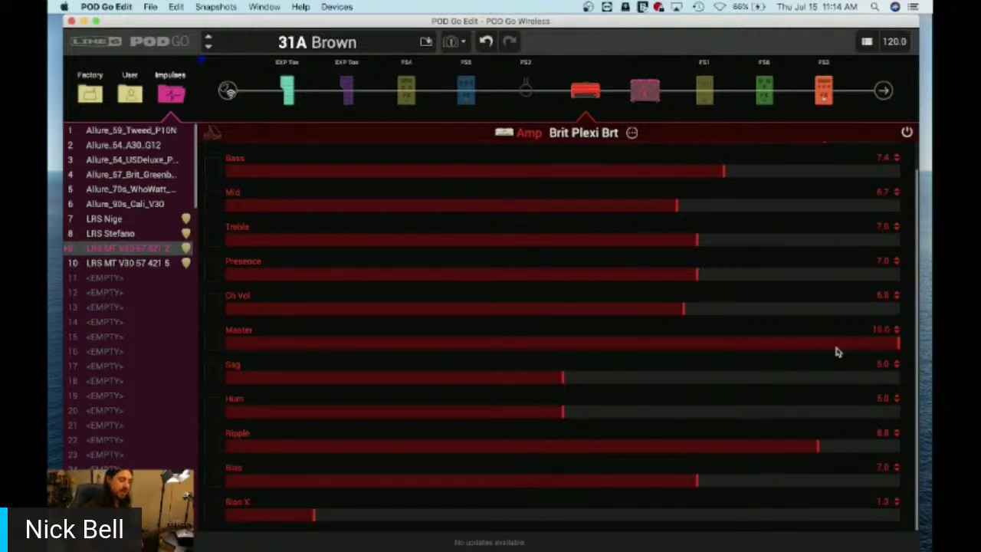
{"action": "left_click_drag", "start_coordinate": [836, 350], "coordinate": [368, 371]}
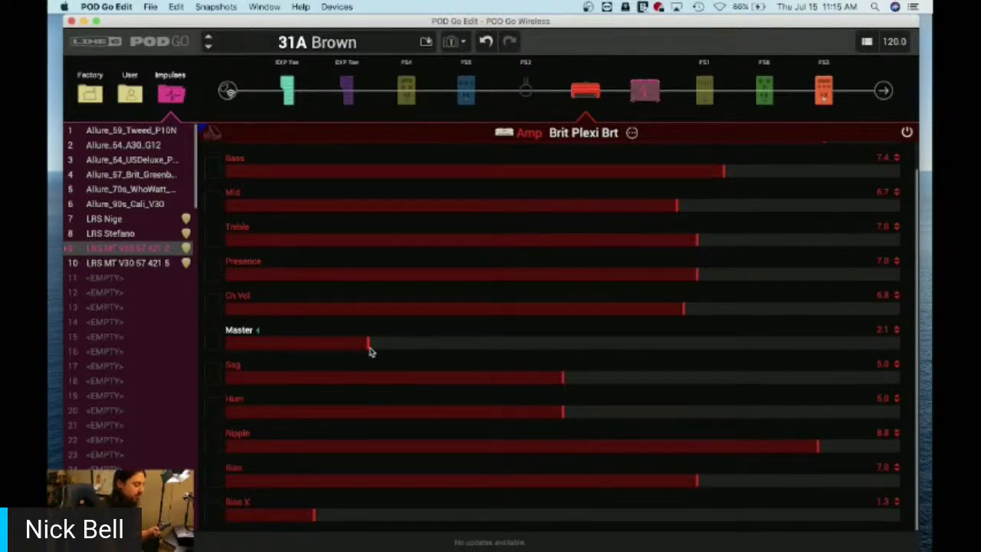
{"action": "left_click_drag", "start_coordinate": [367, 346], "coordinate": [931, 358]}
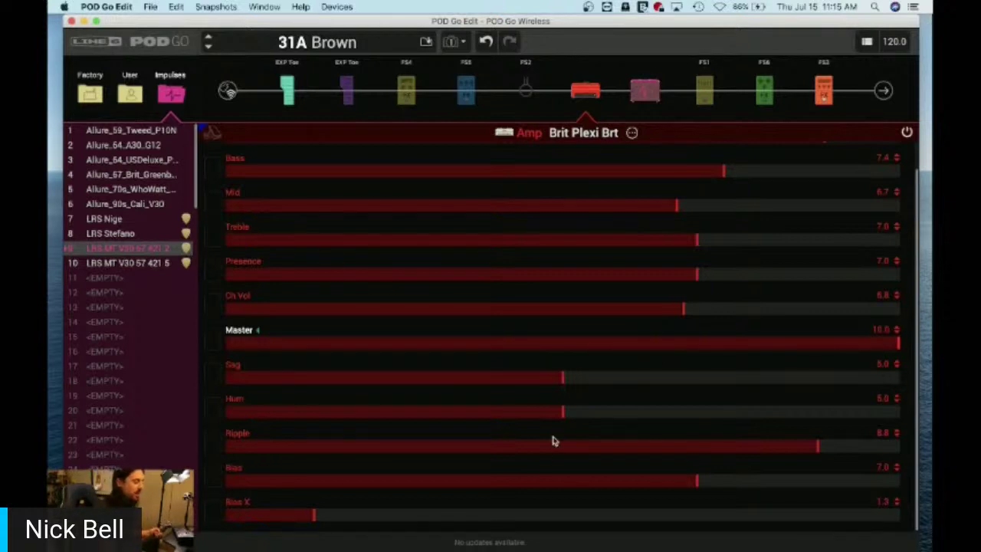
Step: Set the Brit Plexi Brt amp's Master to 5.2 and compensate with Ch Vol at 7.6
{"action": "left_click", "coordinate": [570, 343]}
{"action": "left_click_drag", "start_coordinate": [572, 347], "coordinate": [576, 344]}
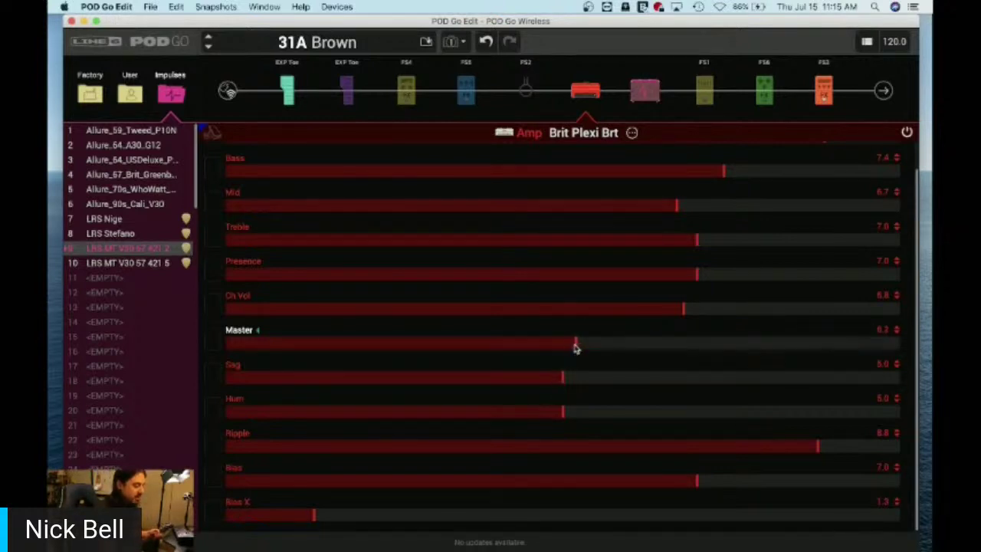
{"action": "left_click", "coordinate": [732, 310]}
{"action": "left_click_drag", "start_coordinate": [733, 311], "coordinate": [739, 311]}
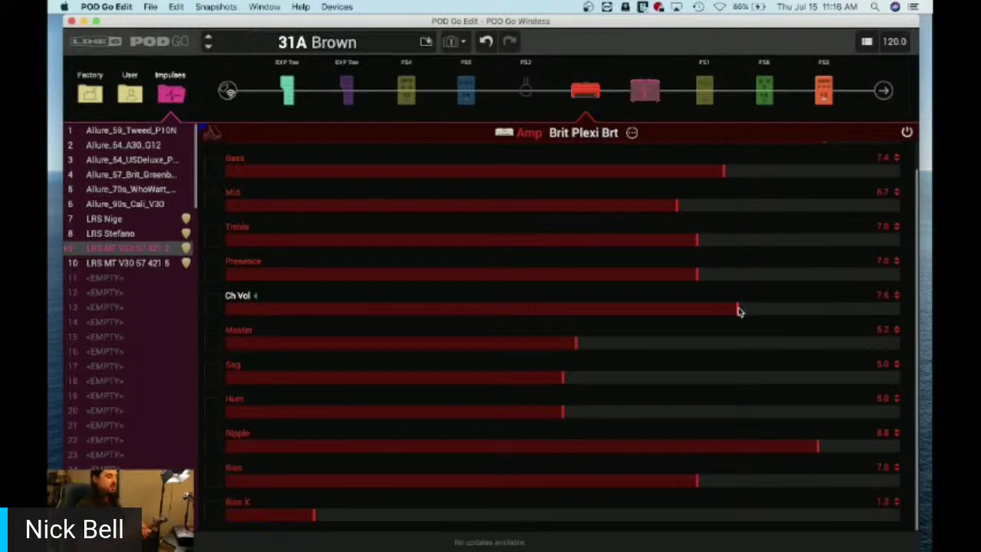
Step: Reduce the Brit Plexi Brt amp's Master to 3.5 and raise its Ch Vol to 8.2
{"action": "scroll", "coordinate": [908, 191], "scroll_direction": "up", "scroll_amount": 2}
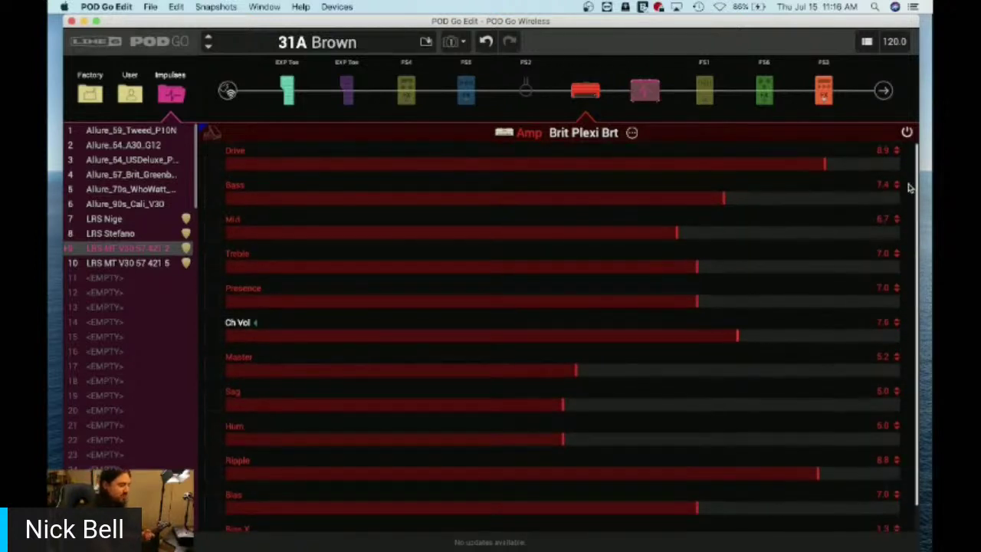
{"action": "scroll", "coordinate": [919, 229], "scroll_direction": "down", "scroll_amount": 1}
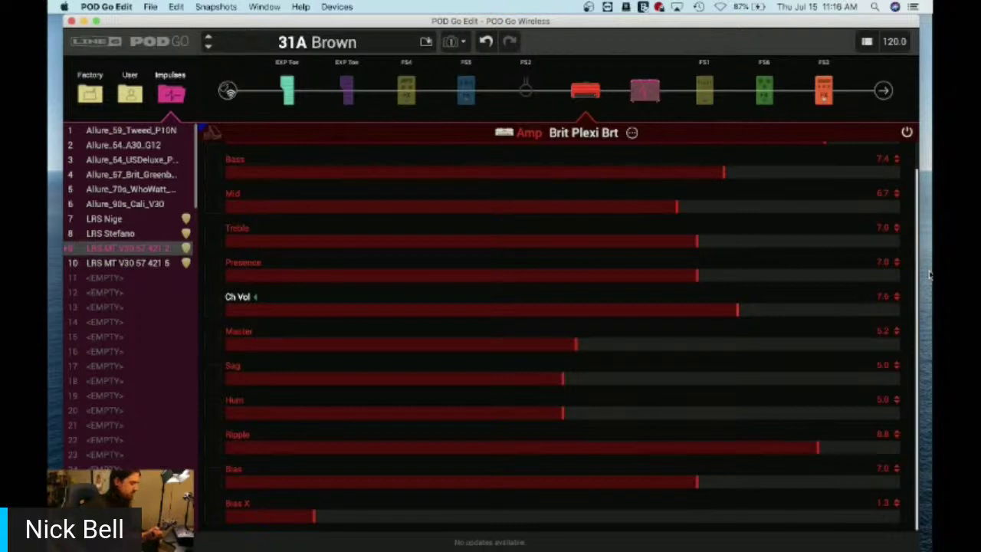
{"action": "left_click", "coordinate": [422, 346]}
{"action": "left_click_drag", "start_coordinate": [422, 349], "coordinate": [461, 351]}
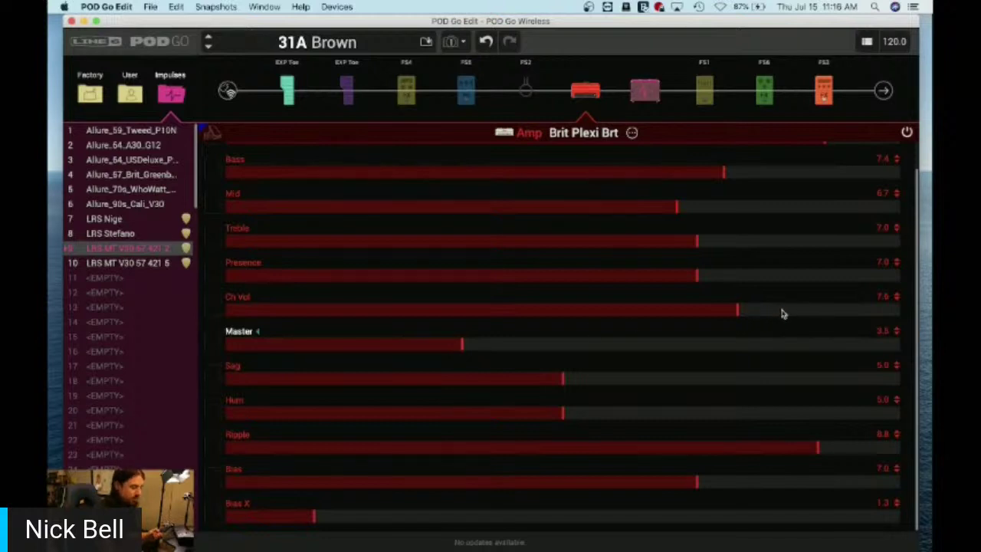
{"action": "left_click_drag", "start_coordinate": [762, 314], "coordinate": [778, 316]}
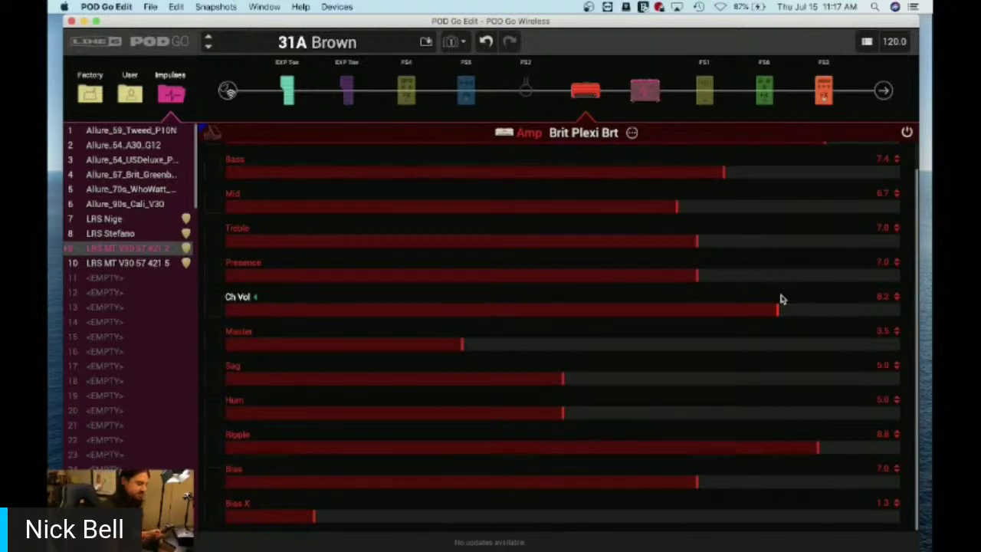
Step: Try Master at 1.4 with Ch Vol at 9.6, and return the amp to Master 10.0 with Ch Vol 7.0
{"action": "left_click_drag", "start_coordinate": [378, 348], "coordinate": [320, 345]}
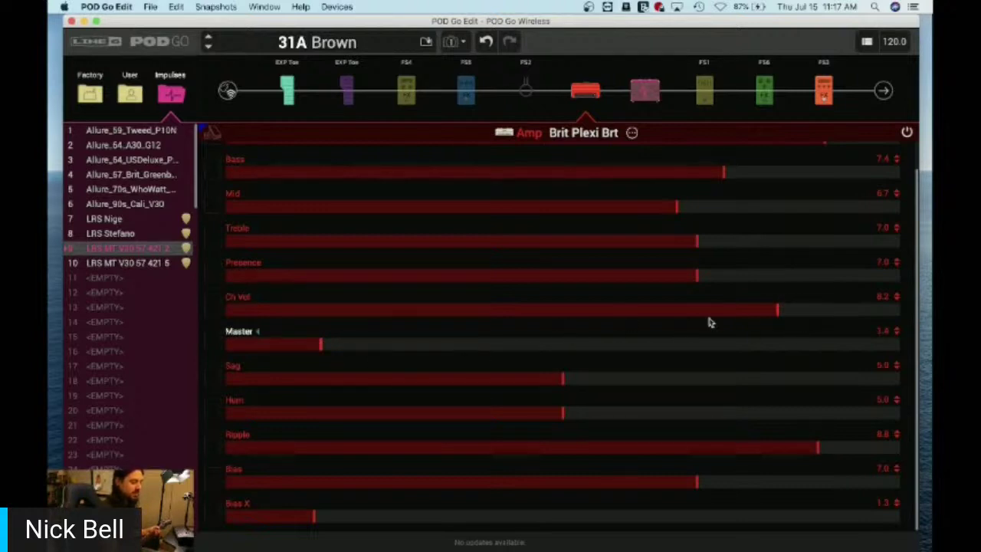
{"action": "left_click", "coordinate": [872, 309]}
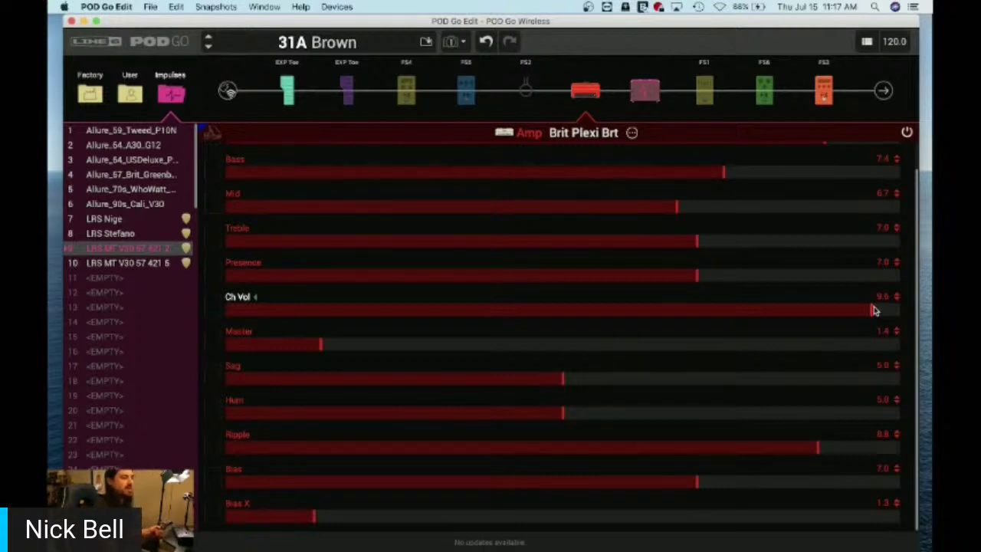
{"action": "left_click_drag", "start_coordinate": [430, 346], "coordinate": [889, 357]}
{"action": "left_click_drag", "start_coordinate": [727, 311], "coordinate": [699, 313]}
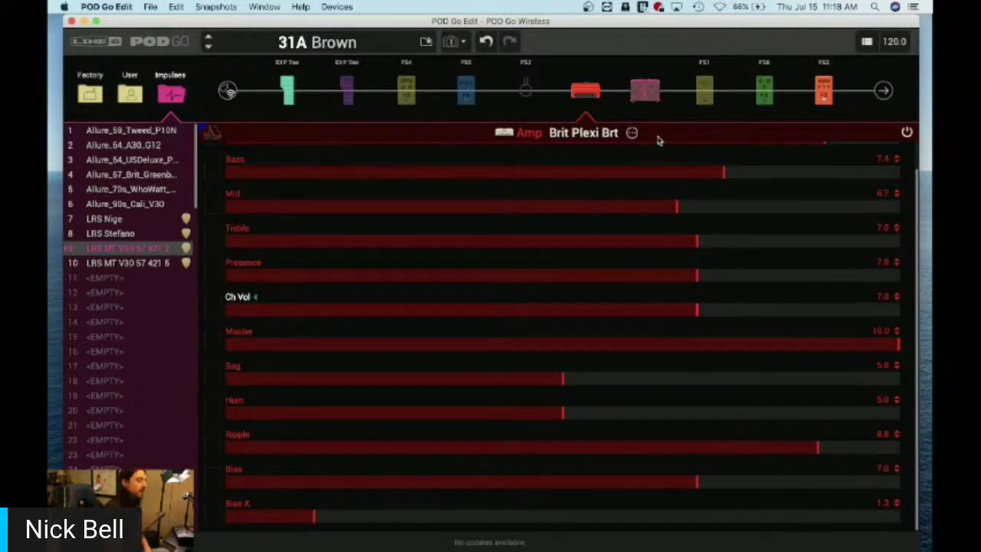
Step: Replace the Brit Plexi Brt amp with the PV Panama model and raise its Ch Vol to 8.8
{"action": "left_click", "coordinate": [632, 134]}
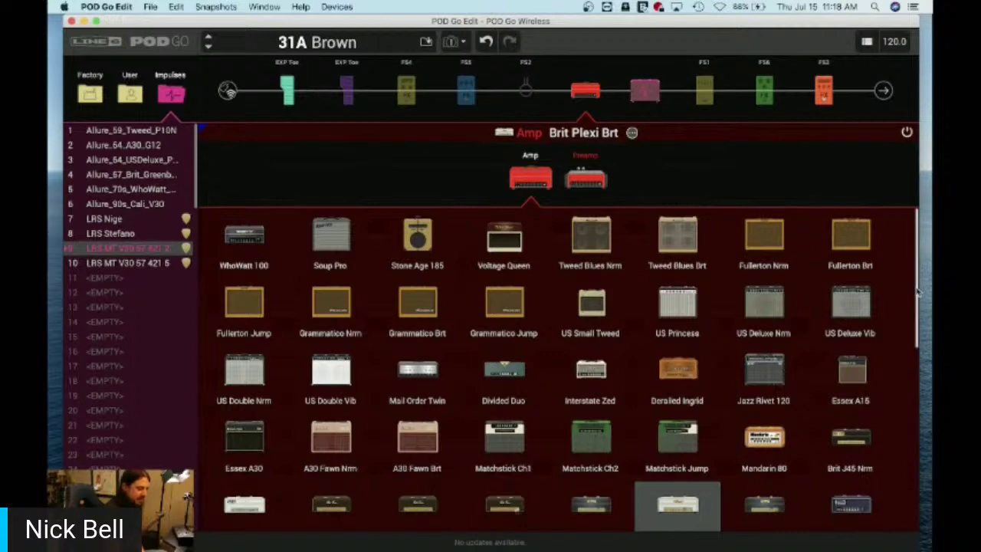
{"action": "left_click_drag", "start_coordinate": [916, 299], "coordinate": [921, 431]}
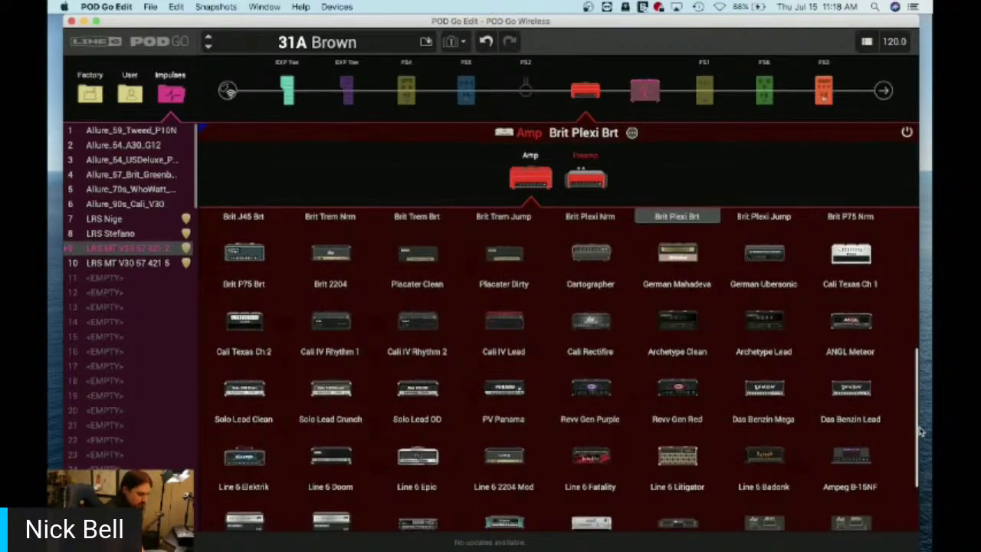
{"action": "double_click", "coordinate": [503, 394]}
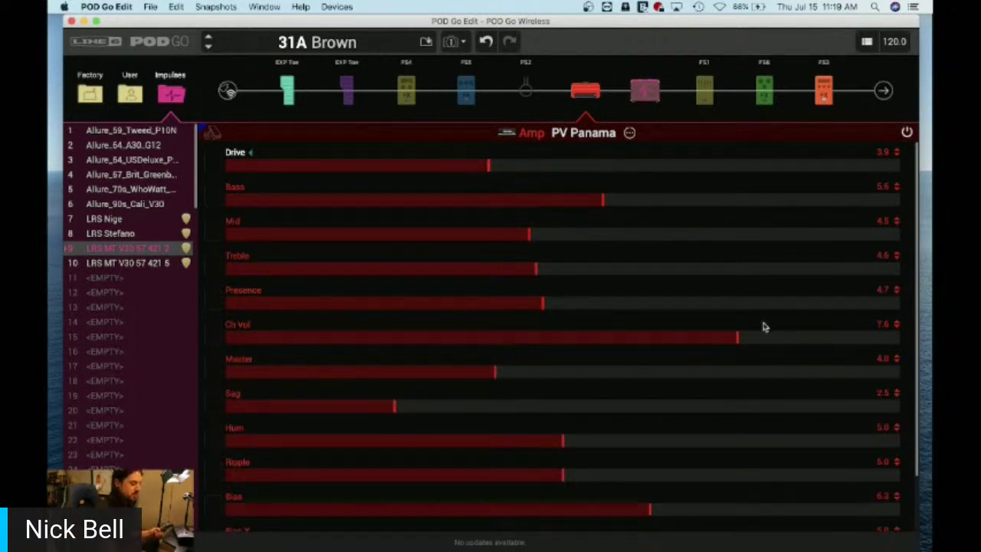
{"action": "left_click_drag", "start_coordinate": [735, 339], "coordinate": [818, 346]}
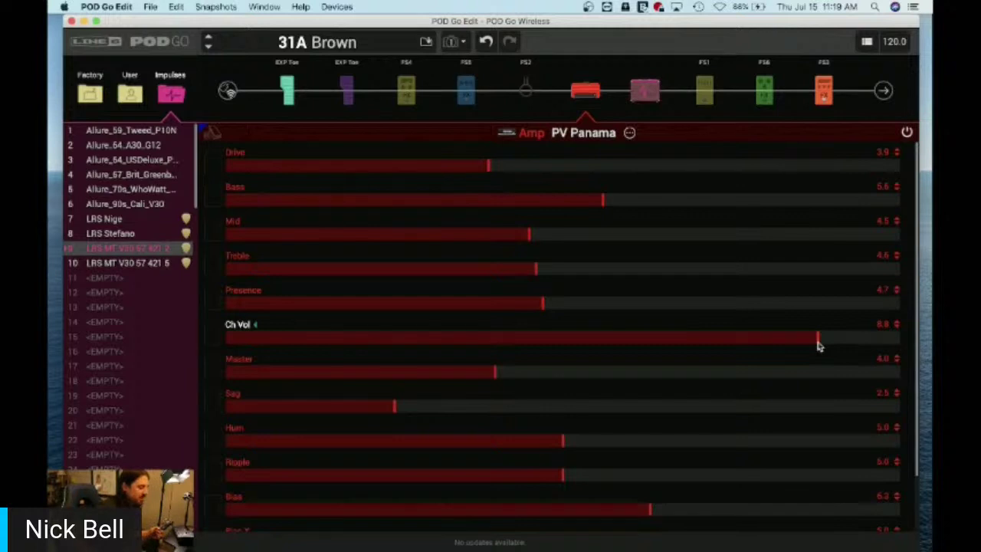
Step: Try the PV Panama amp's Ch Vol at 9.0, check the impulse response block, and raise Ch Vol to 9.2
{"action": "left_click_drag", "start_coordinate": [818, 346], "coordinate": [832, 344]}
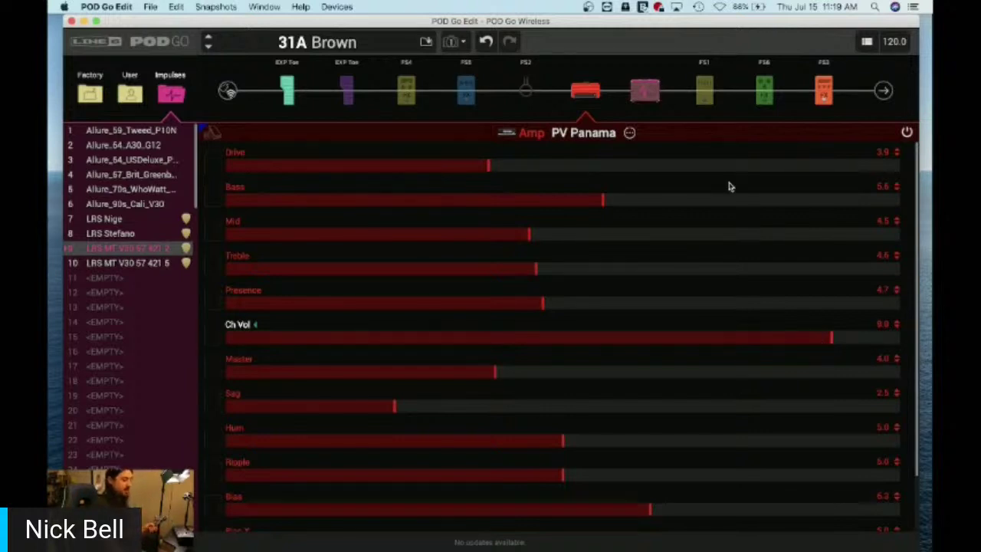
{"action": "left_click", "coordinate": [650, 92]}
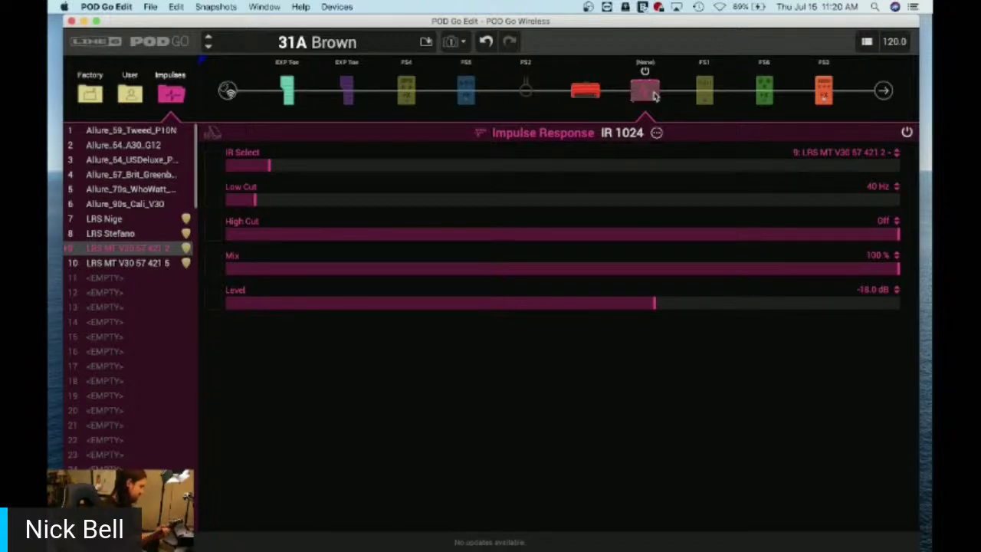
{"action": "left_click", "coordinate": [585, 91]}
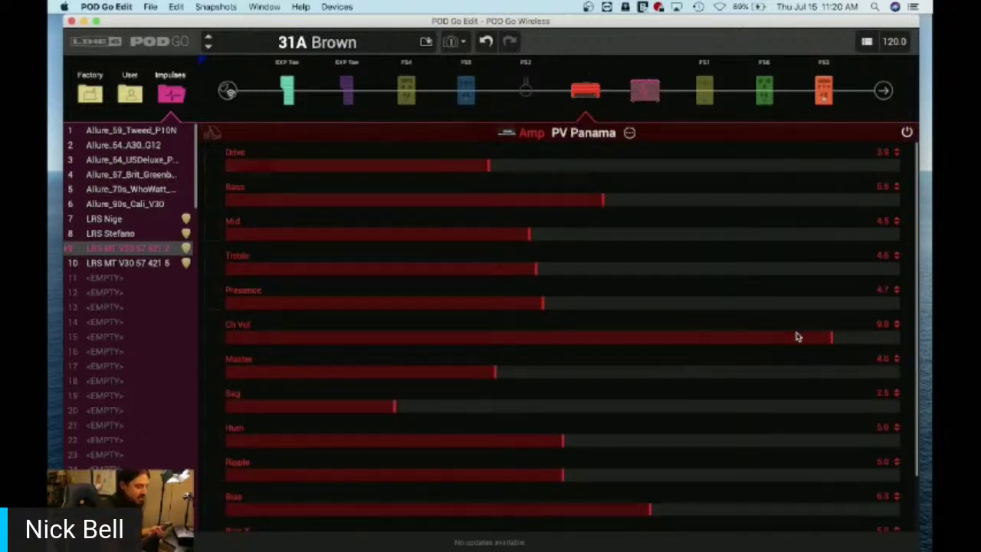
{"action": "left_click", "coordinate": [844, 340]}
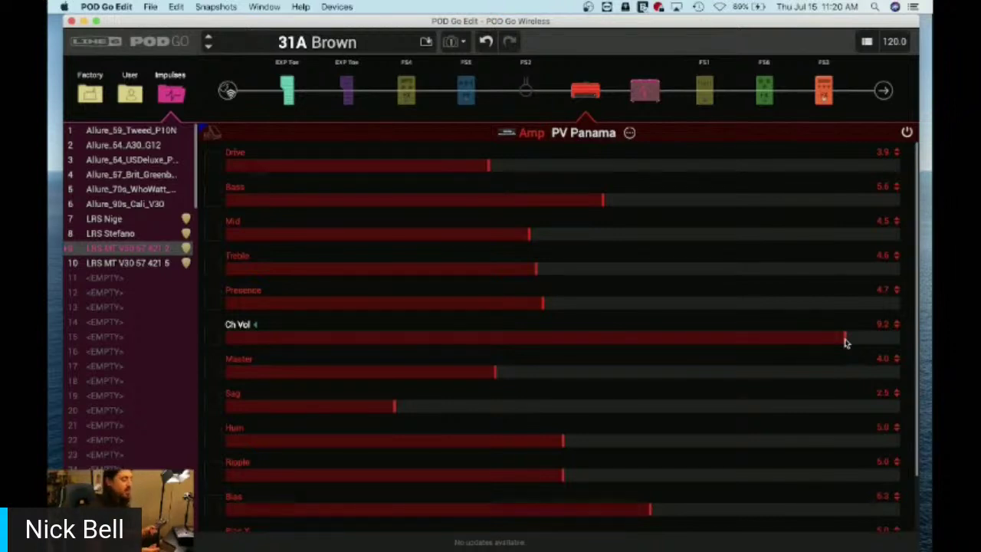
Step: Try the PV Panama amp at Master 2.0 with Ch Vol 10.0, and at Master 7.0 with Ch Vol 5.2 and 7.6
{"action": "left_click", "coordinate": [362, 373]}
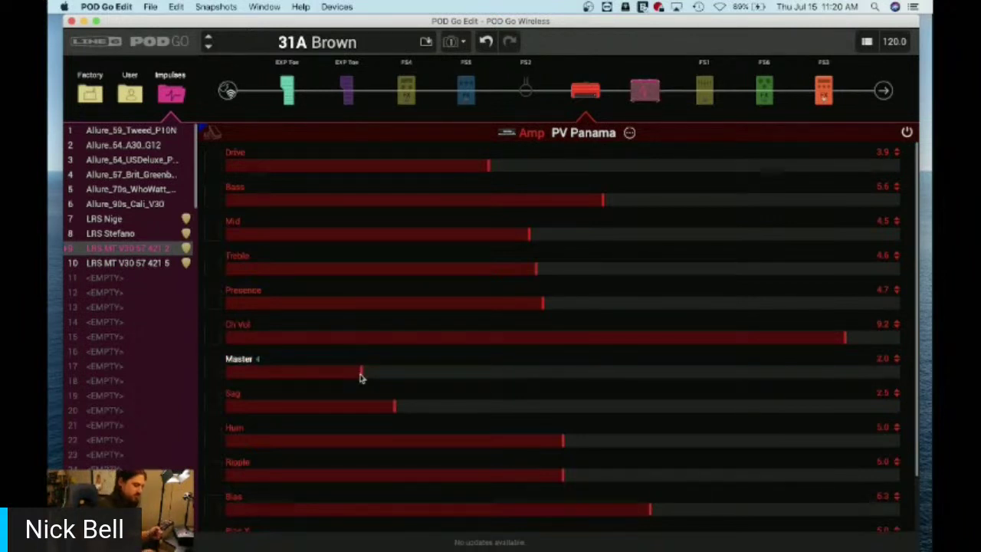
{"action": "left_click_drag", "start_coordinate": [865, 338], "coordinate": [932, 344]}
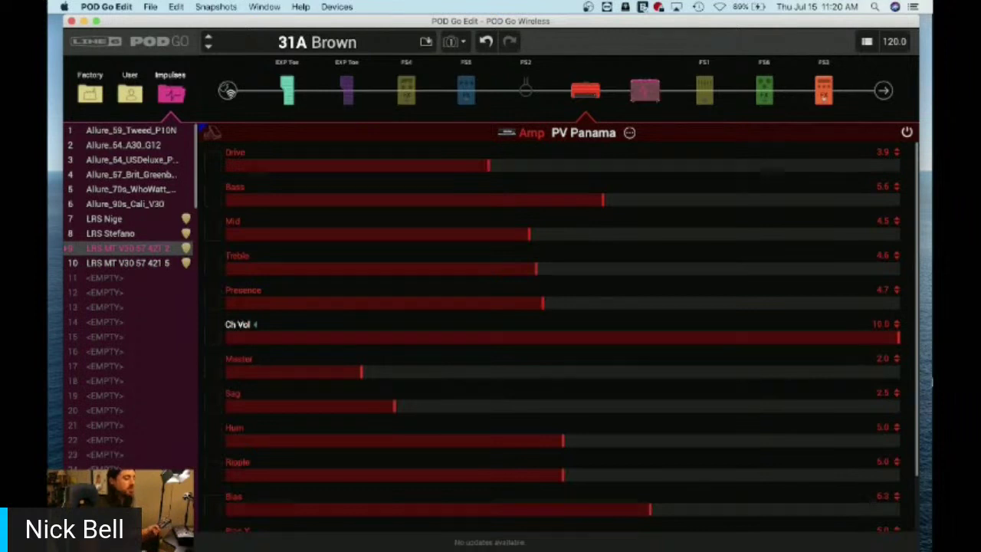
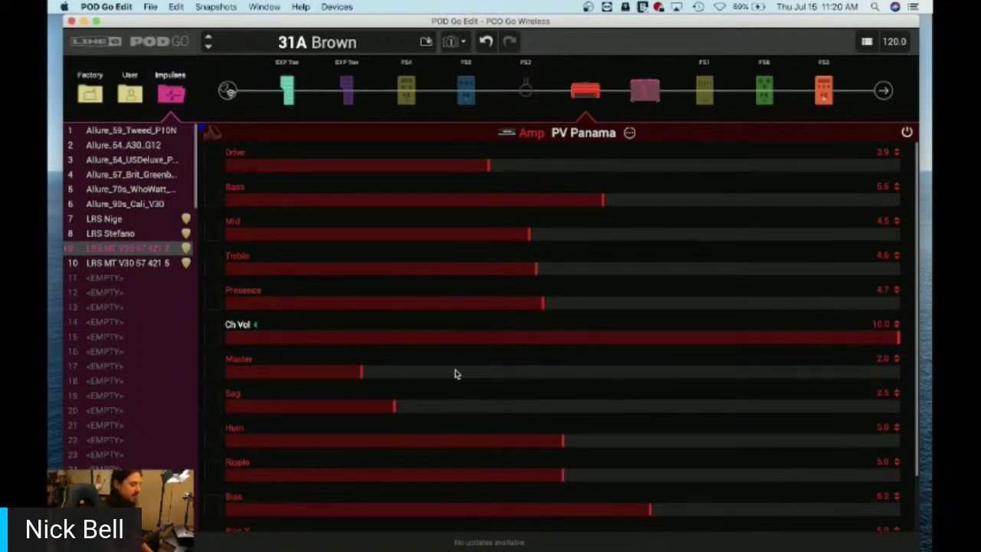
{"action": "left_click", "coordinate": [636, 373]}
{"action": "left_click_drag", "start_coordinate": [636, 374], "coordinate": [695, 380]}
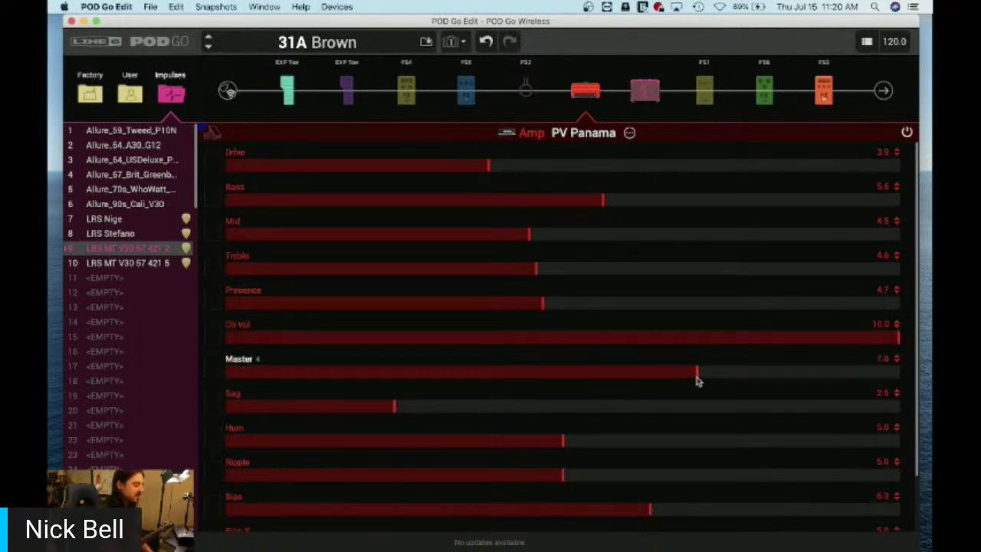
{"action": "left_click_drag", "start_coordinate": [653, 340], "coordinate": [573, 343]}
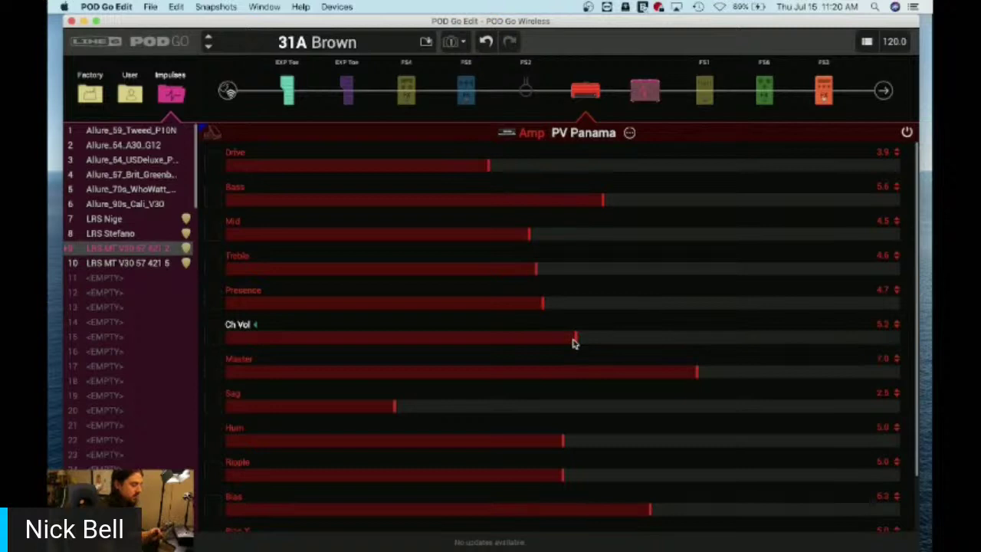
{"action": "left_click_drag", "start_coordinate": [574, 343], "coordinate": [738, 335]}
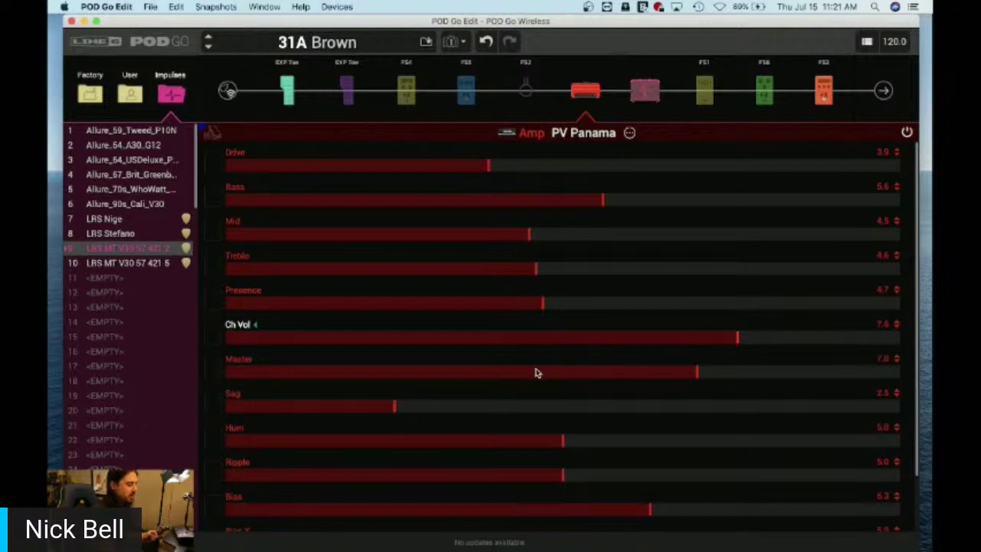
Step: Set the PV Panama amp's Master to 4.0 and its Ch Vol to 8.1
{"action": "left_click_drag", "start_coordinate": [538, 374], "coordinate": [481, 376]}
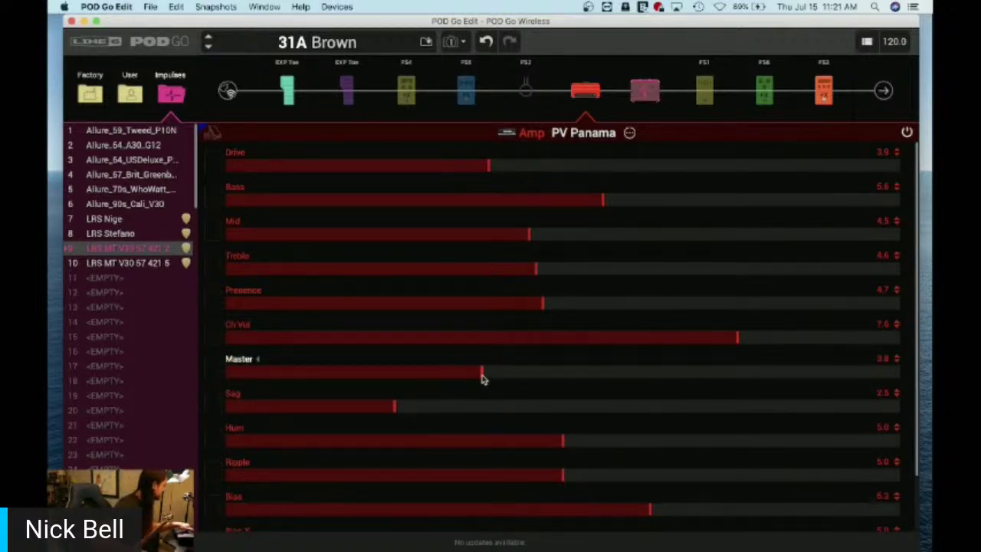
{"action": "scroll", "coordinate": [481, 378], "scroll_direction": "up", "scroll_amount": 2}
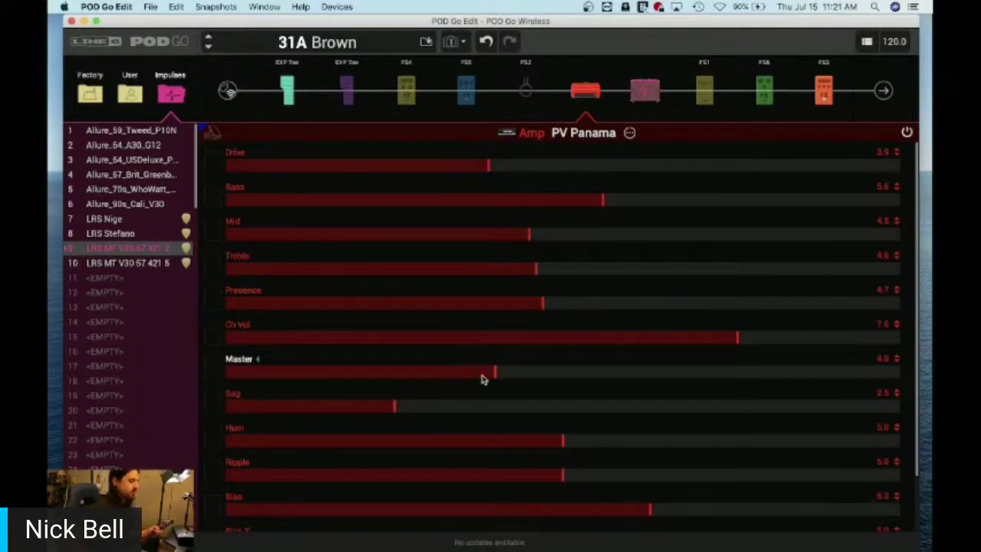
{"action": "left_click_drag", "start_coordinate": [742, 340], "coordinate": [770, 338]}
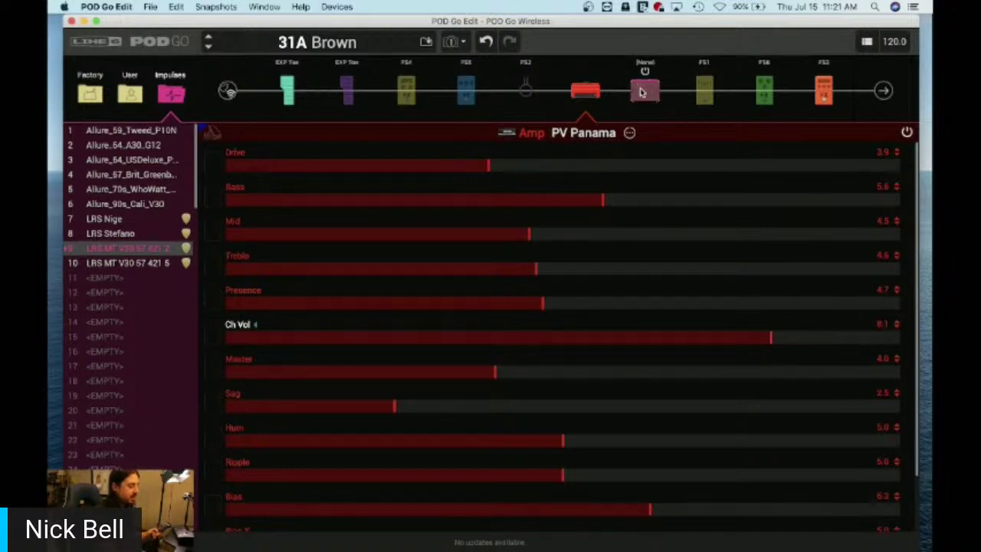
Step: Try the impulse response's Low Cut at Off, 80 Hz and 120 Hz, and return it to 80 Hz
{"action": "left_click", "coordinate": [643, 89]}
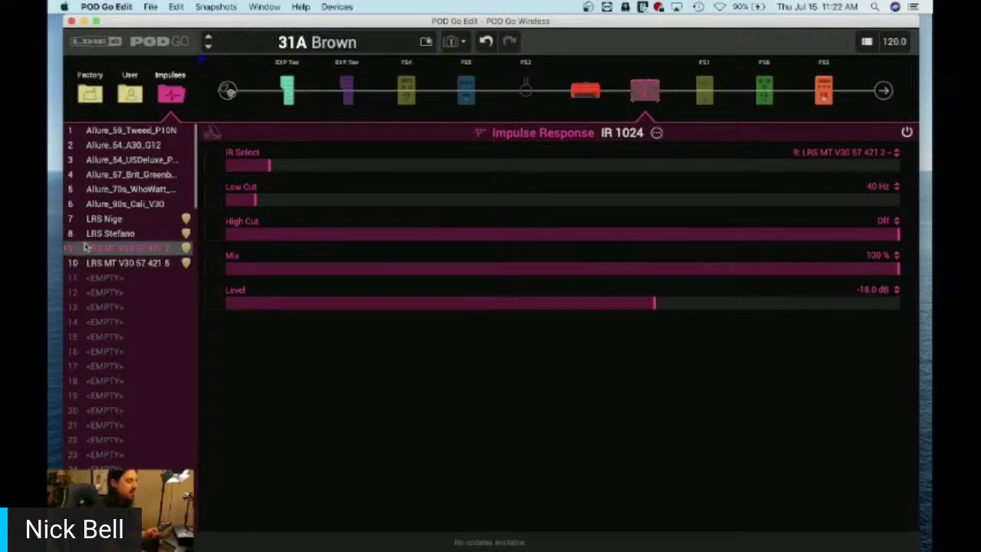
{"action": "left_click", "coordinate": [587, 92]}
{"action": "left_click", "coordinate": [644, 91]}
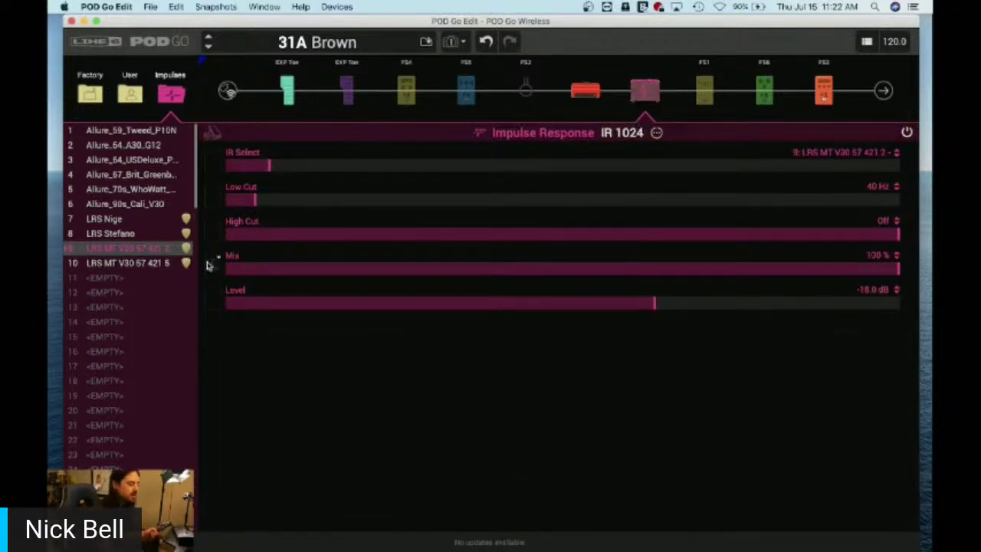
{"action": "left_click_drag", "start_coordinate": [243, 202], "coordinate": [203, 203]}
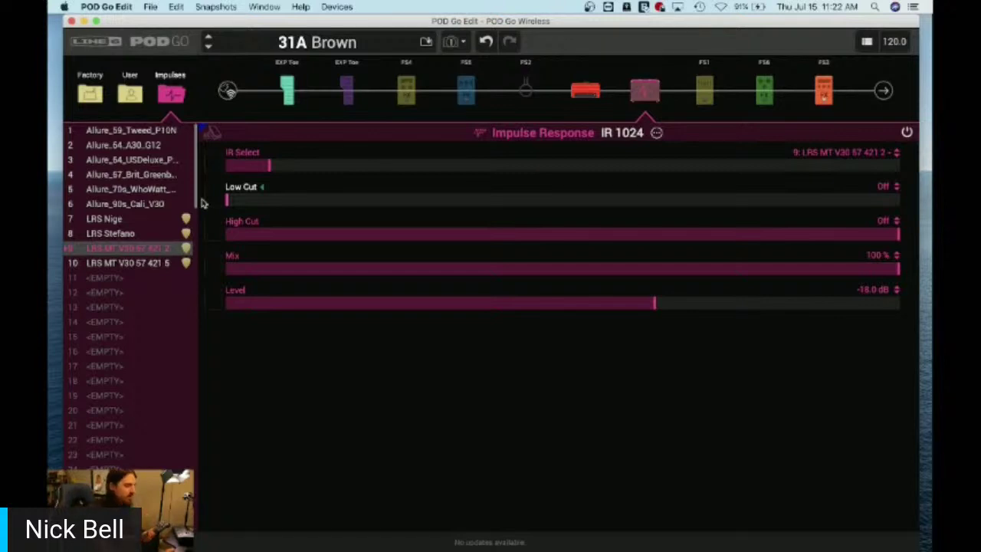
{"action": "left_click_drag", "start_coordinate": [275, 203], "coordinate": [313, 206]}
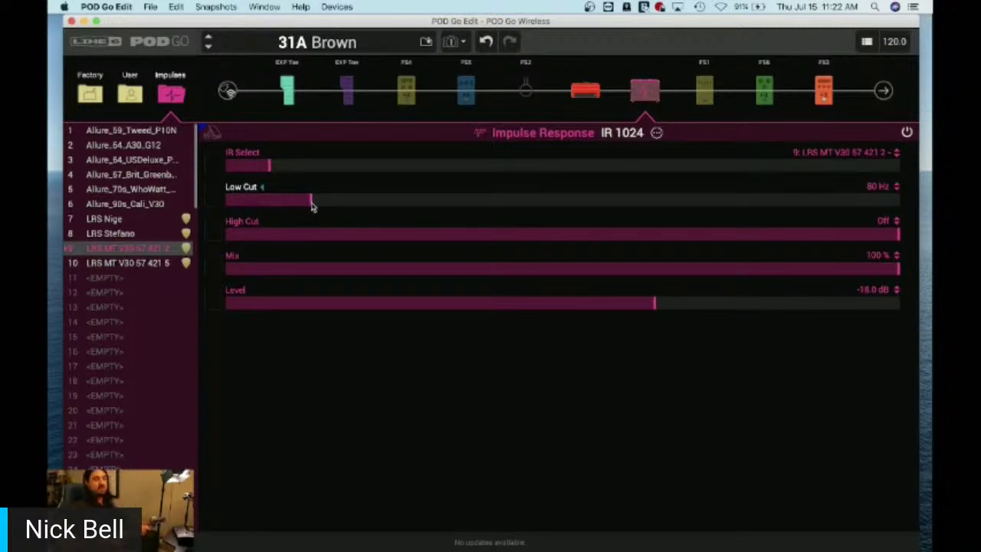
{"action": "left_click_drag", "start_coordinate": [312, 205], "coordinate": [367, 207]}
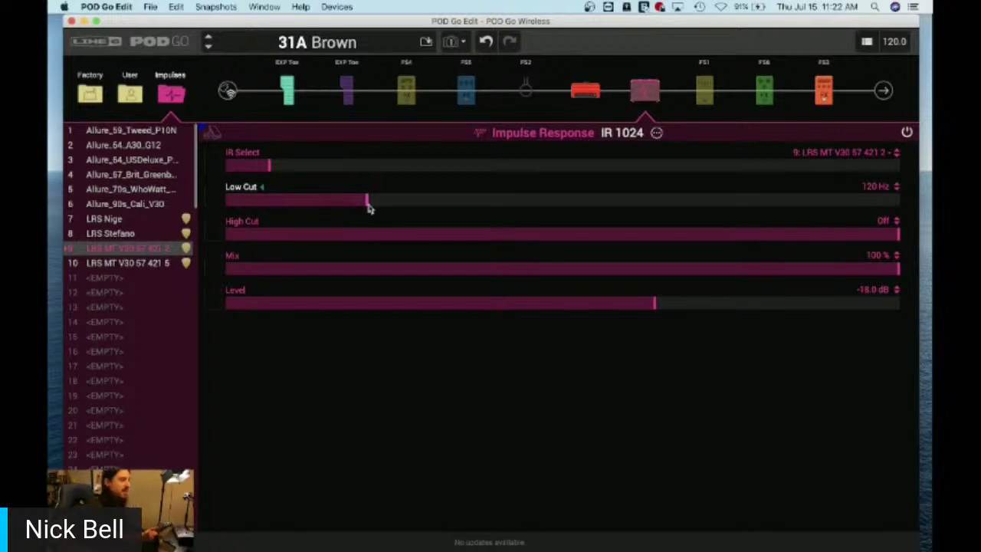
{"action": "mouse_move", "coordinate": [310, 205]}
{"action": "left_mouse_down"}
{"action": "mouse_move", "coordinate": [293, 205]}
{"action": "mouse_move", "coordinate": [312, 206]}
{"action": "left_mouse_up"}
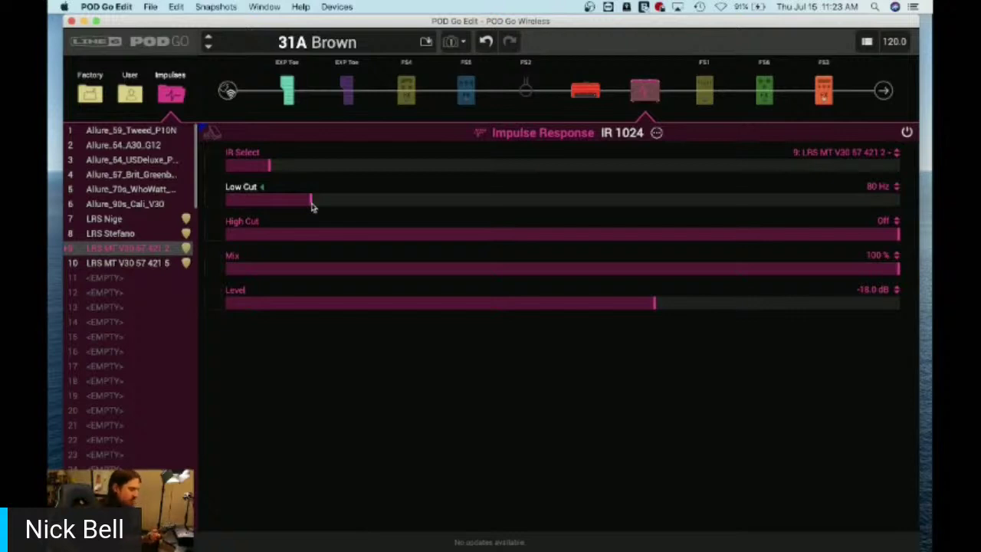
Step: Turn the impulse response's Low Cut off for comparison, and bring it back in at 75 Hz
{"action": "left_click_drag", "start_coordinate": [311, 203], "coordinate": [173, 202]}
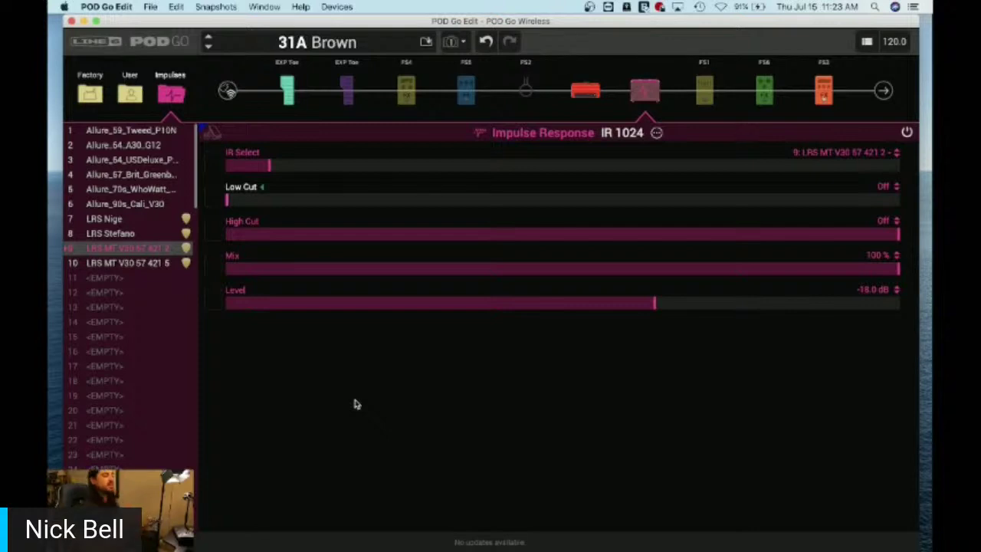
{"action": "mouse_move", "coordinate": [290, 202]}
{"action": "left_mouse_down"}
{"action": "mouse_move", "coordinate": [312, 206]}
{"action": "mouse_move", "coordinate": [305, 203]}
{"action": "left_mouse_up"}
{"action": "left_click", "coordinate": [296, 203]}
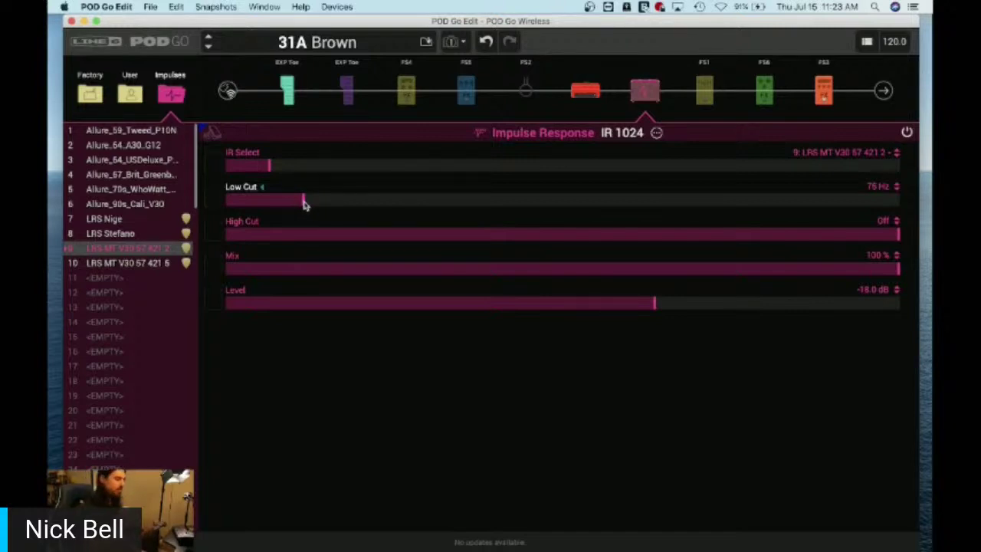
Step: Raise the PV Panama amp's Mid to 5.1 and Treble to 5.4
{"action": "left_click", "coordinate": [588, 103]}
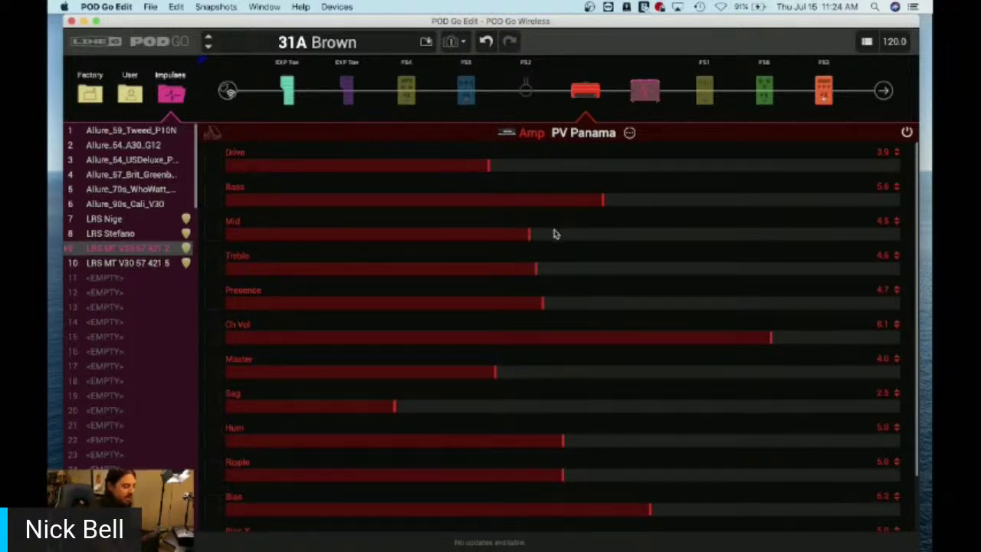
{"action": "left_click", "coordinate": [576, 236]}
{"action": "mouse_move", "coordinate": [577, 239]}
{"action": "left_mouse_down"}
{"action": "mouse_move", "coordinate": [554, 235]}
{"action": "mouse_move", "coordinate": [568, 241]}
{"action": "left_mouse_up"}
{"action": "left_click_drag", "start_coordinate": [536, 269], "coordinate": [589, 272]}
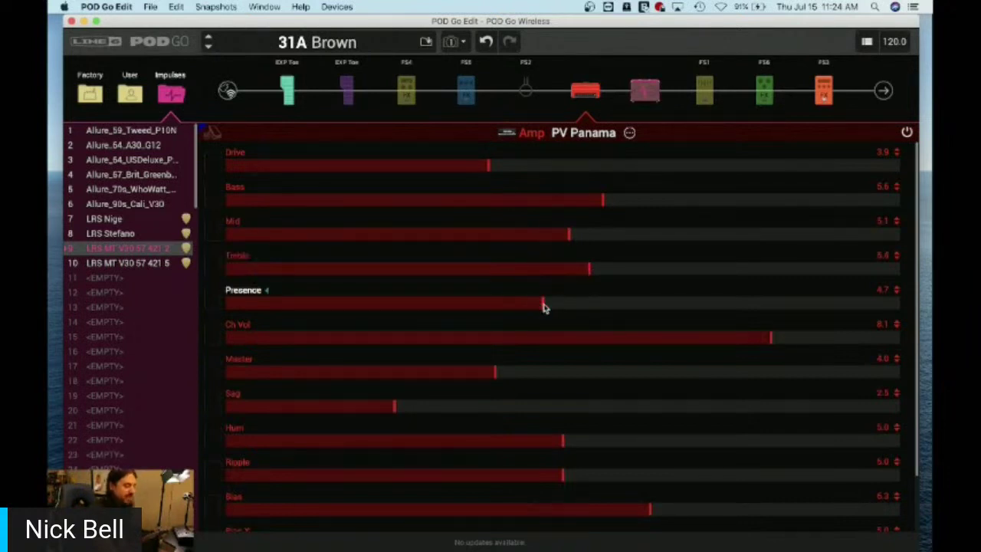
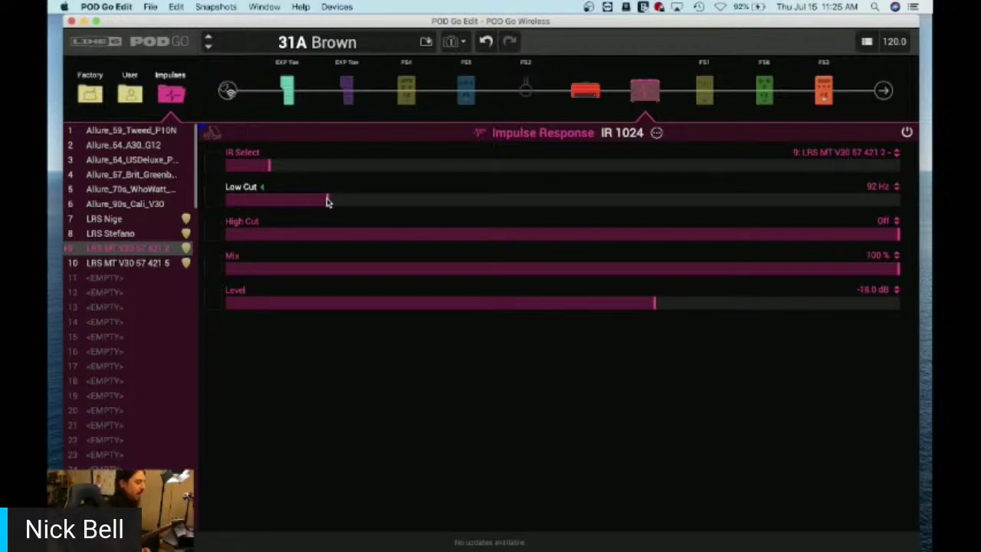
Step: Lower the impulse response's Low Cut to 55 Hz
{"action": "mouse_move", "coordinate": [587, 107]}
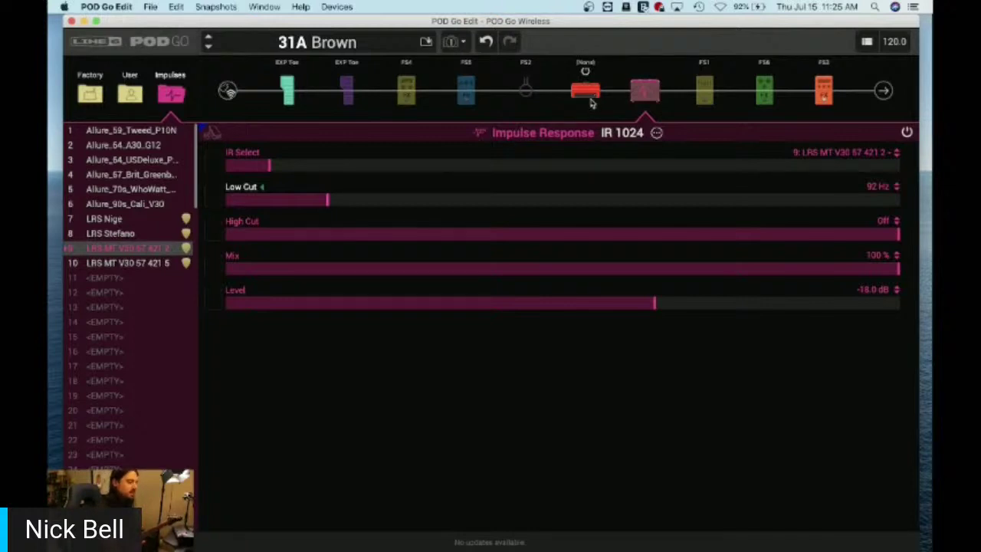
{"action": "left_click", "coordinate": [590, 102]}
{"action": "left_click", "coordinate": [631, 101]}
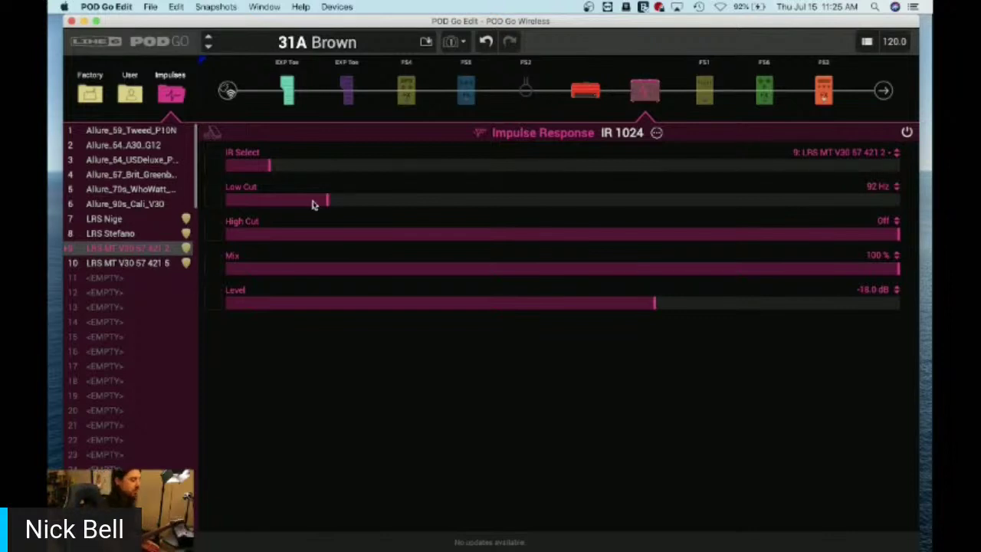
{"action": "left_click", "coordinate": [286, 202]}
{"action": "left_click_drag", "start_coordinate": [291, 206], "coordinate": [277, 207]}
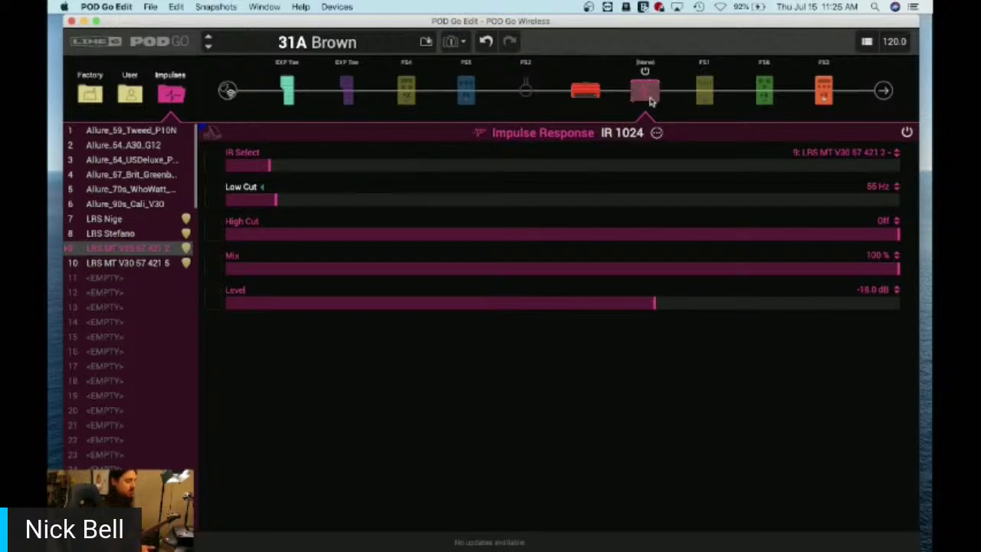
Step: Switch on the Parametric EQ, set Low Freq 170 Hz, Low Q 1.1 and Low Gain -4.4 dB, and bypass the block again
{"action": "left_click", "coordinate": [586, 93]}
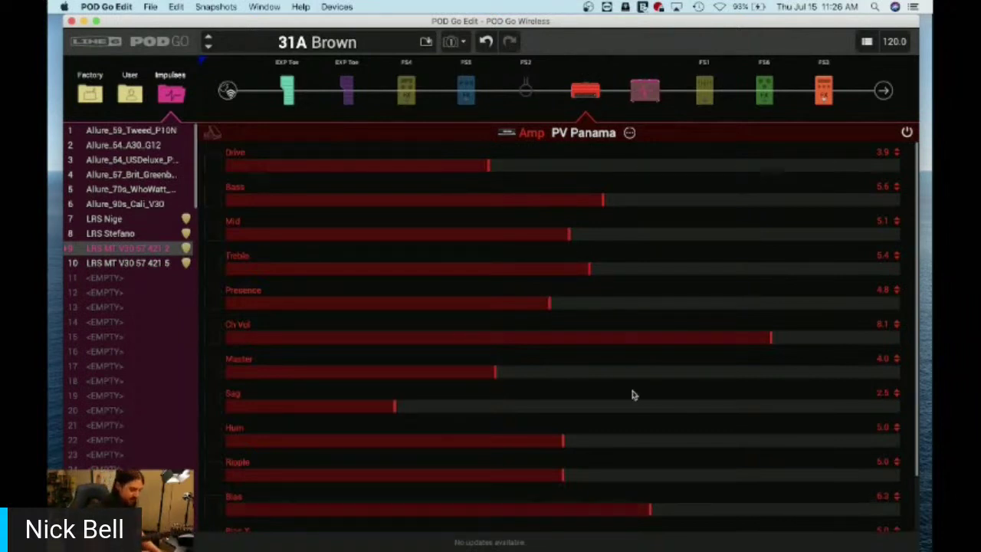
{"action": "left_click", "coordinate": [644, 95]}
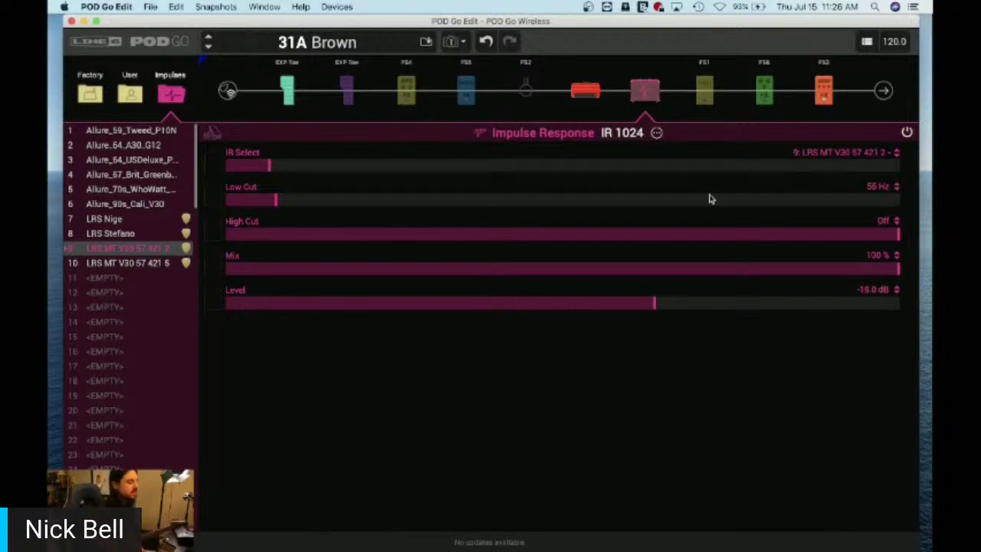
{"action": "left_click", "coordinate": [705, 91]}
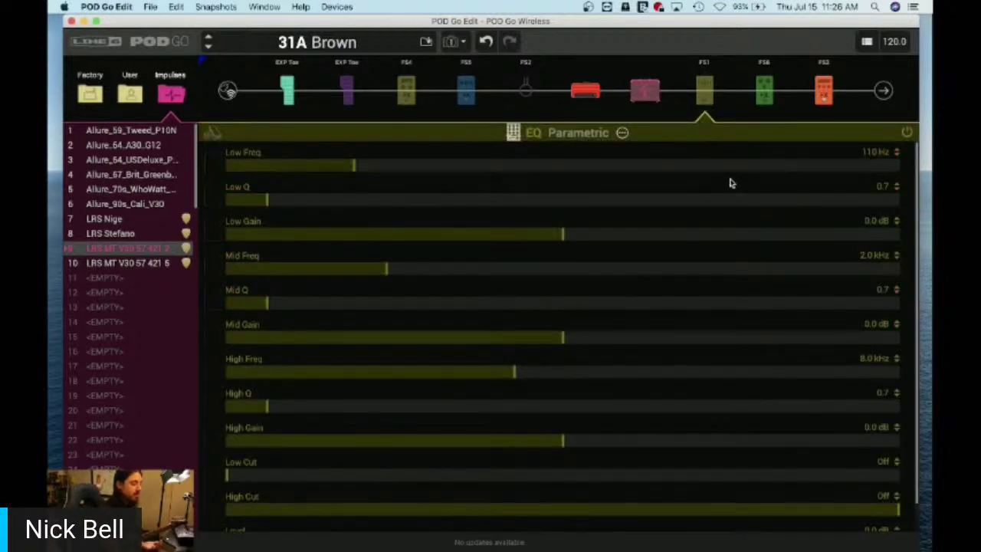
{"action": "left_click", "coordinate": [905, 133]}
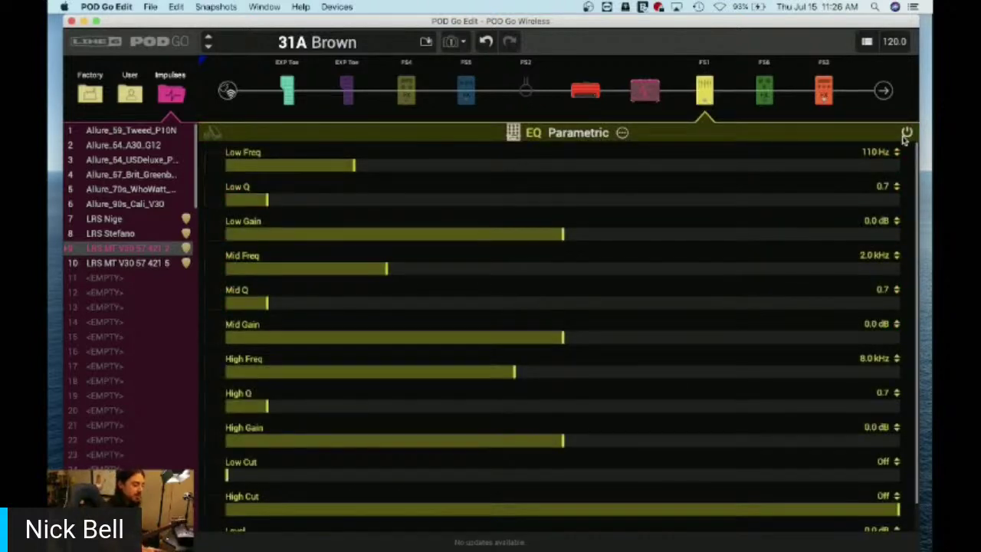
{"action": "left_click_drag", "start_coordinate": [352, 168], "coordinate": [441, 181]}
{"action": "left_click_drag", "start_coordinate": [270, 200], "coordinate": [294, 206]}
{"action": "left_click_drag", "start_coordinate": [559, 236], "coordinate": [442, 255]}
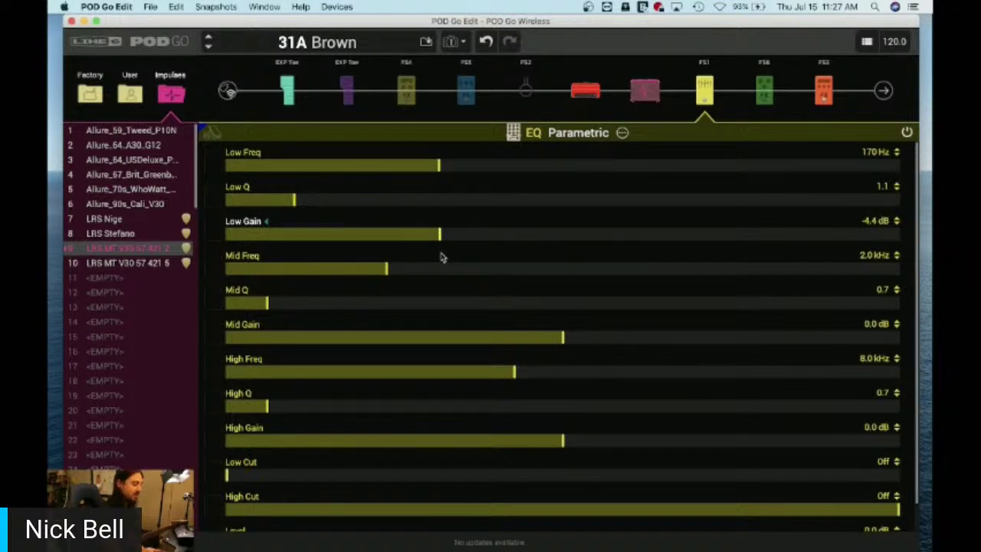
{"action": "left_click", "coordinate": [907, 133]}
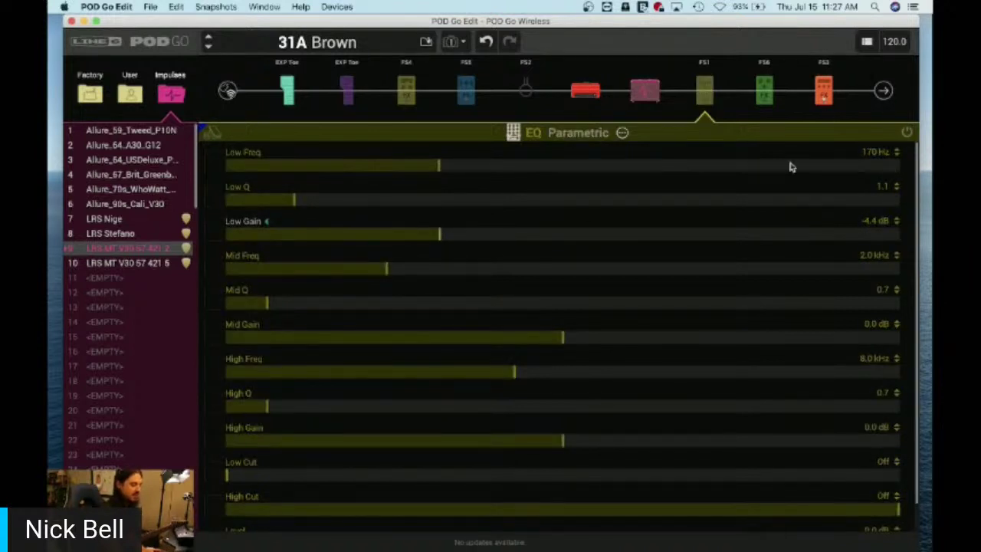
Step: Review the impulse response block's settings and the PV Panama amp's settings
{"action": "left_click", "coordinate": [643, 98]}
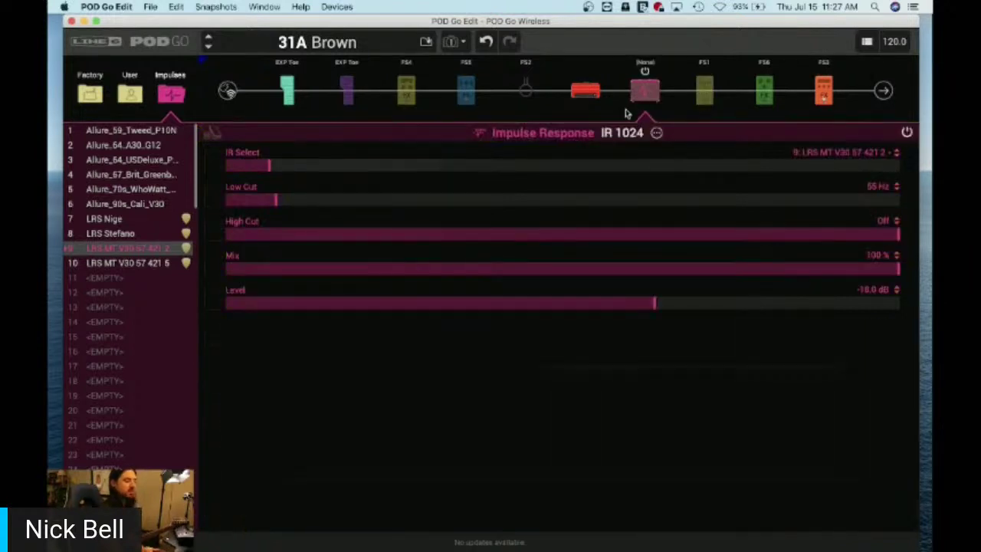
{"action": "left_click", "coordinate": [575, 92]}
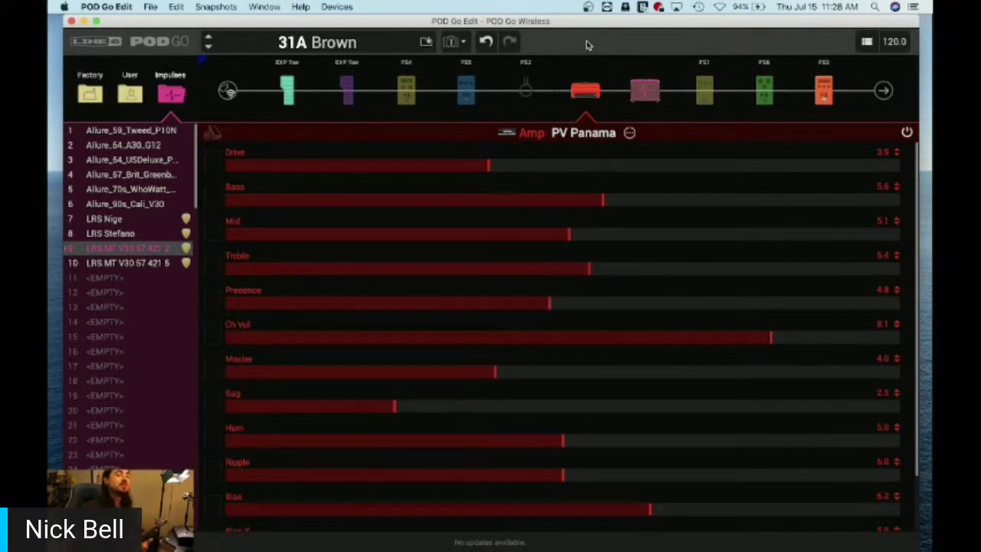
Step: Save the edited Brown preset to the setlist under its existing name
{"action": "mouse_move", "coordinate": [600, 85]}
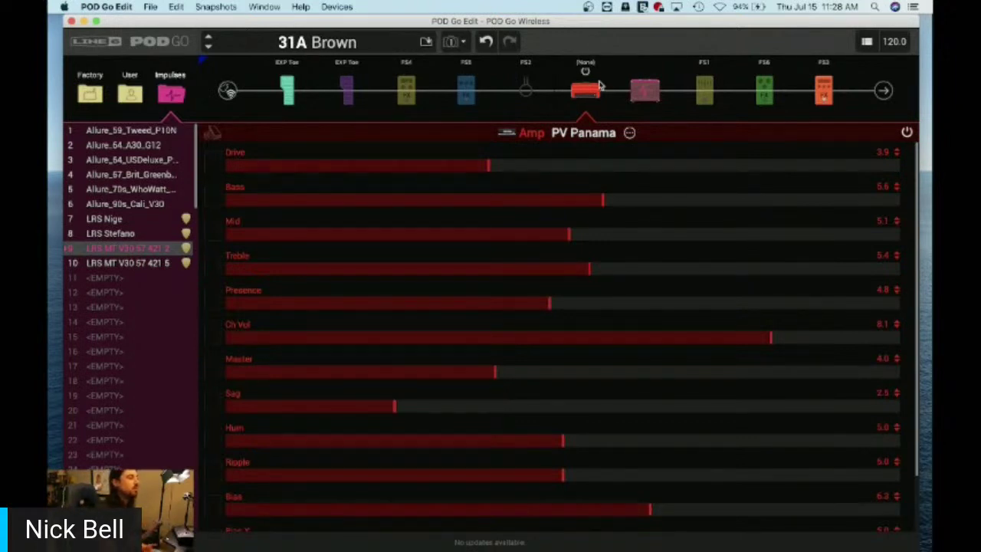
{"action": "mouse_move", "coordinate": [838, 103]}
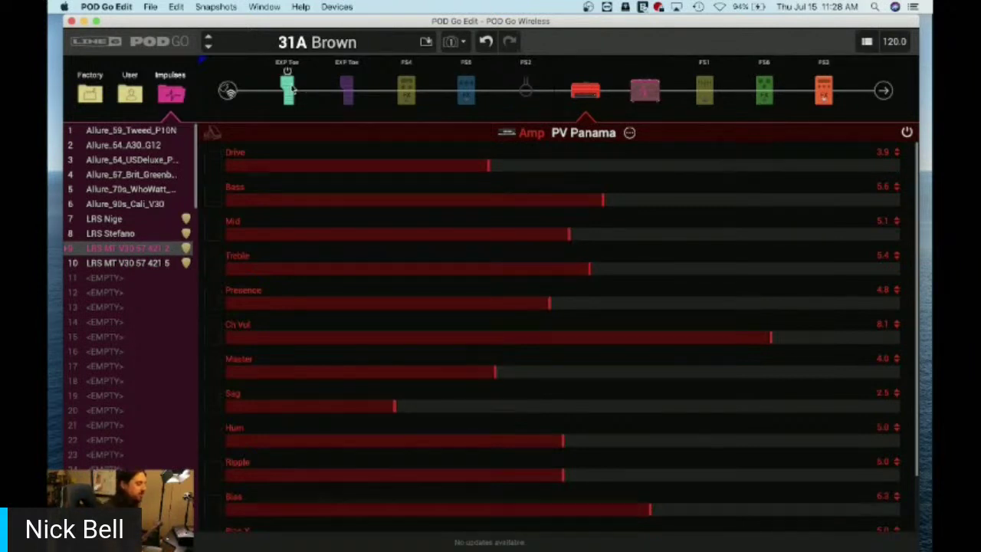
{"action": "left_click", "coordinate": [425, 45]}
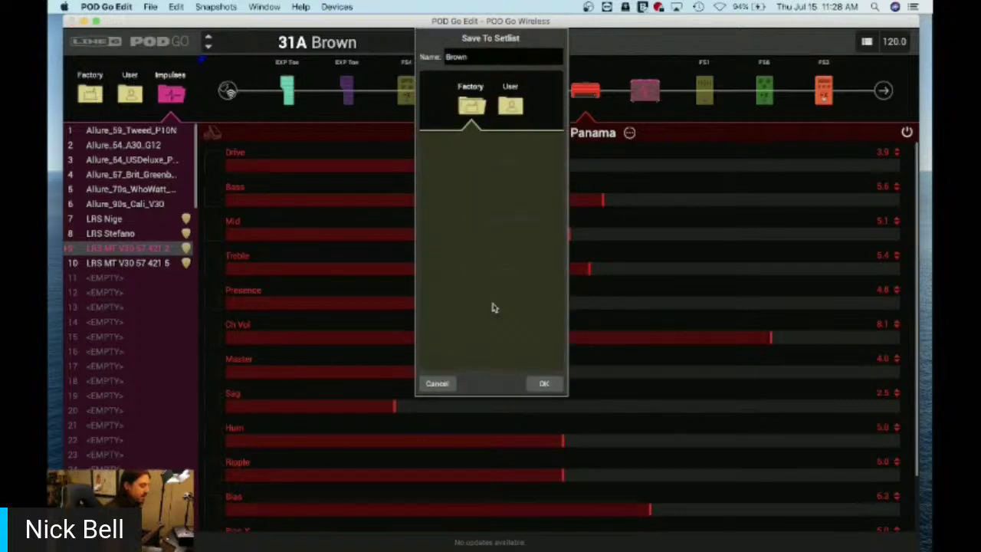
{"action": "left_click", "coordinate": [547, 387]}
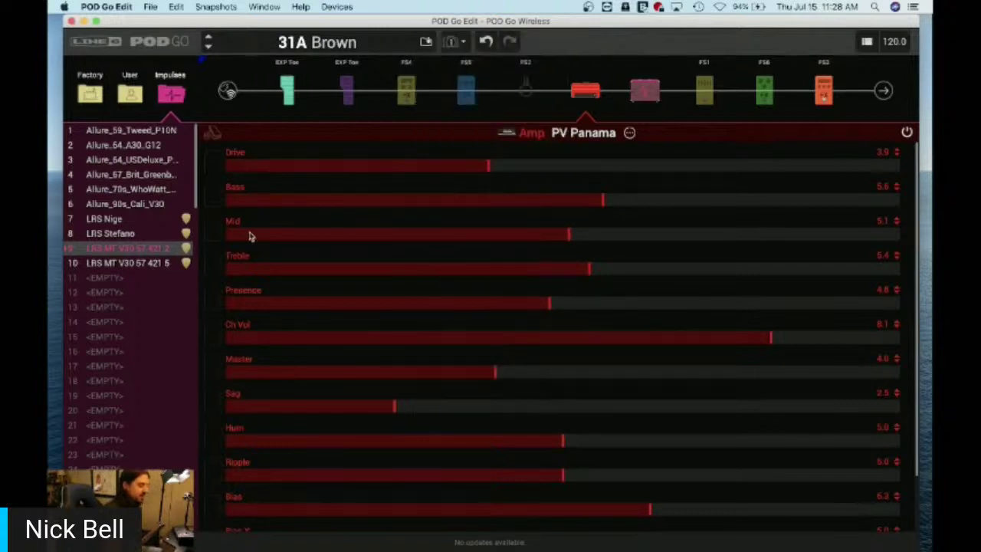
Step: Load New Preset 31B from the Factory setlist and check its wah, amp, cab and Parametric EQ blocks
{"action": "left_click", "coordinate": [89, 92]}
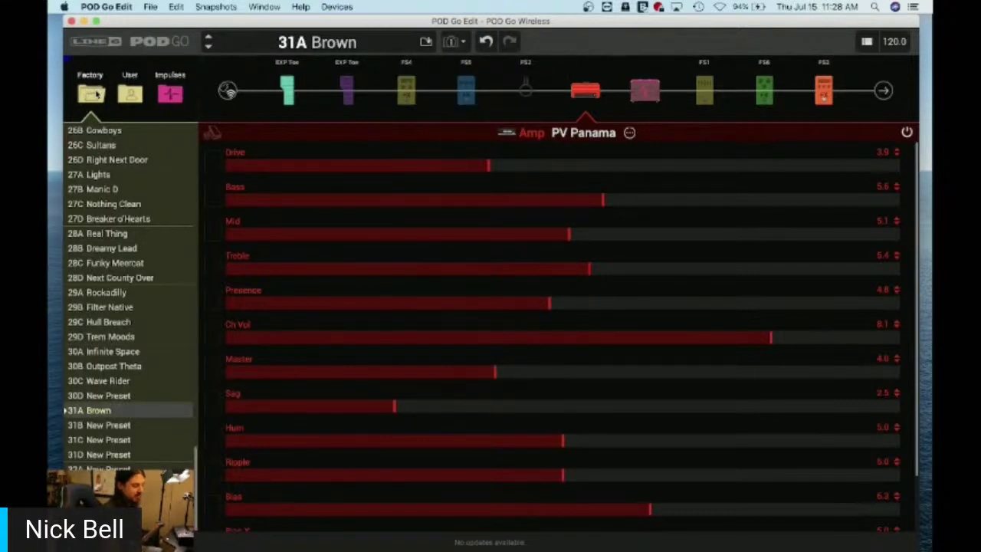
{"action": "left_click", "coordinate": [98, 428]}
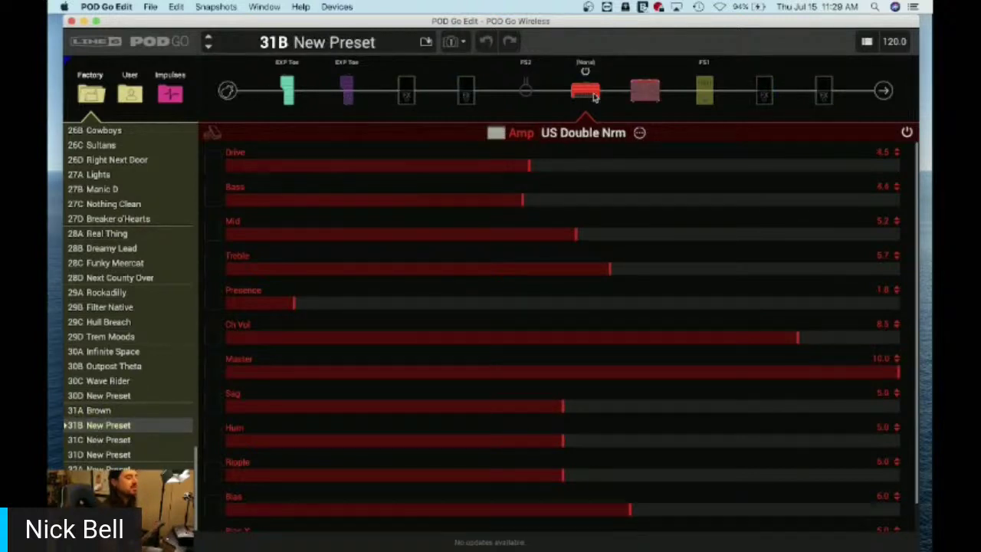
{"action": "left_click", "coordinate": [345, 98]}
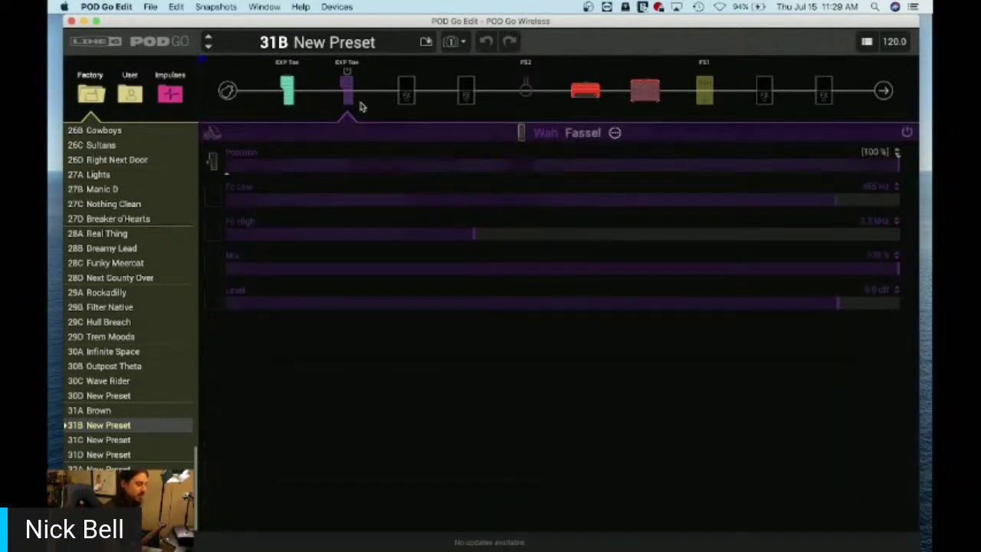
{"action": "left_click", "coordinate": [580, 101]}
{"action": "left_click", "coordinate": [648, 100]}
{"action": "left_click", "coordinate": [701, 101]}
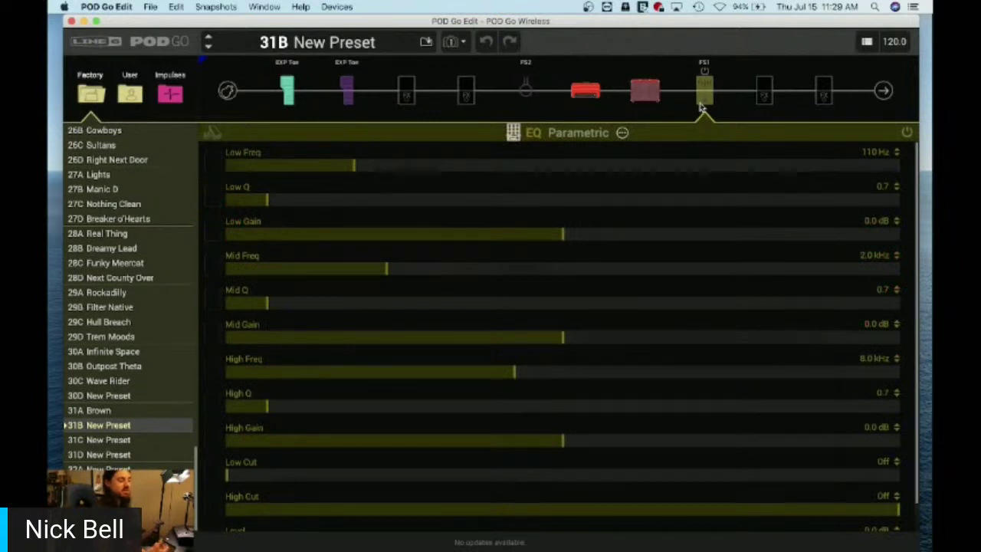
Step: Try the cab block ahead of the amp while browsing cab, volume and wah models, and restore the amp-before-cab order
{"action": "mouse_move", "coordinate": [644, 90]}
{"action": "left_mouse_down"}
{"action": "mouse_move", "coordinate": [821, 90]}
{"action": "mouse_move", "coordinate": [560, 95]}
{"action": "mouse_move", "coordinate": [759, 103]}
{"action": "mouse_move", "coordinate": [560, 96]}
{"action": "mouse_move", "coordinate": [582, 101]}
{"action": "left_mouse_up"}
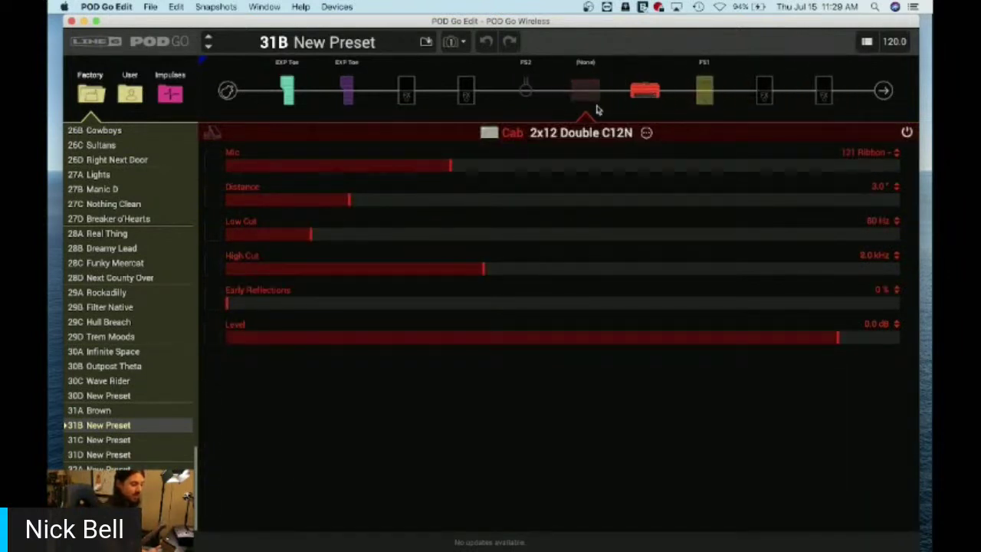
{"action": "left_click", "coordinate": [645, 135]}
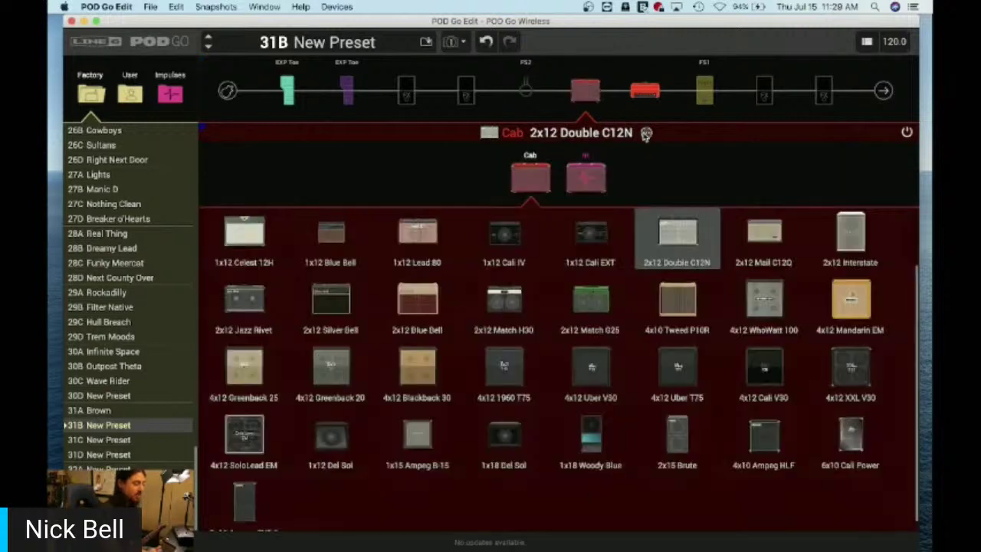
{"action": "left_click", "coordinate": [284, 92]}
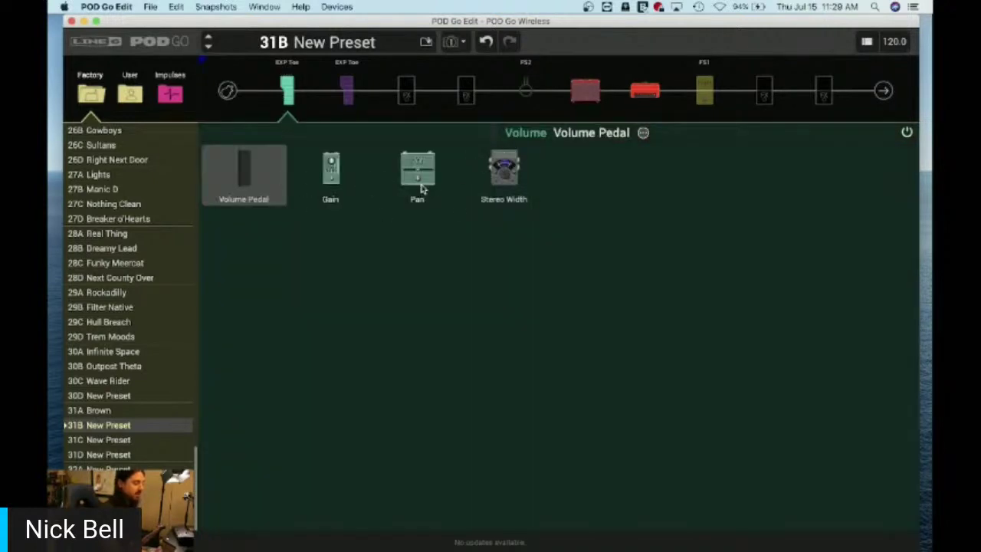
{"action": "left_click", "coordinate": [339, 98]}
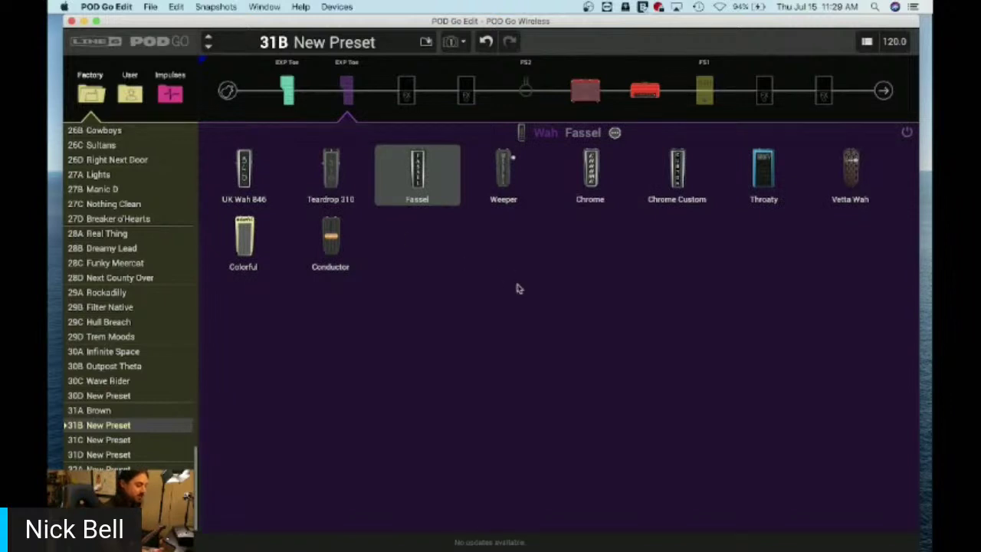
{"action": "mouse_move", "coordinate": [352, 99]}
{"action": "left_mouse_down"}
{"action": "mouse_move", "coordinate": [819, 96]}
{"action": "mouse_move", "coordinate": [351, 92]}
{"action": "left_mouse_up"}
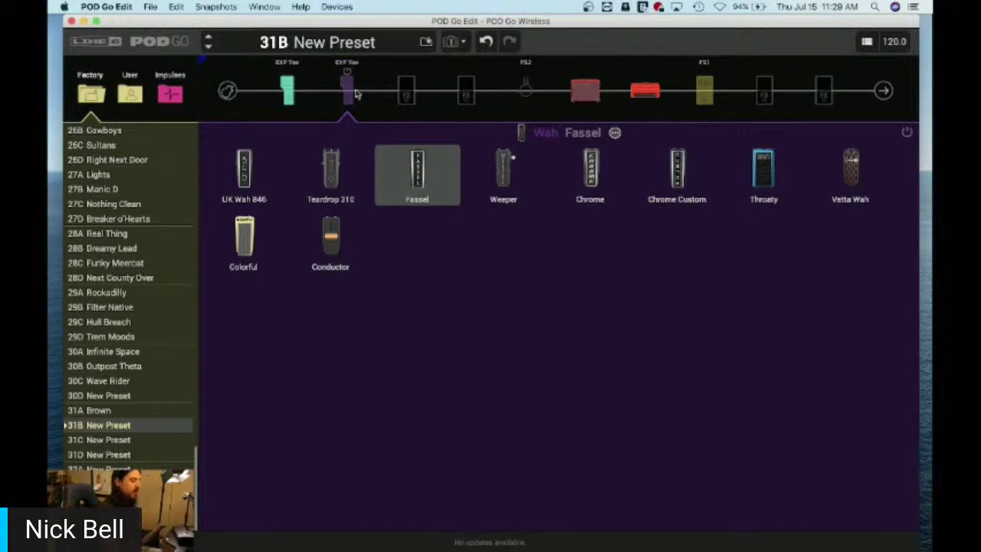
{"action": "left_click", "coordinate": [580, 97]}
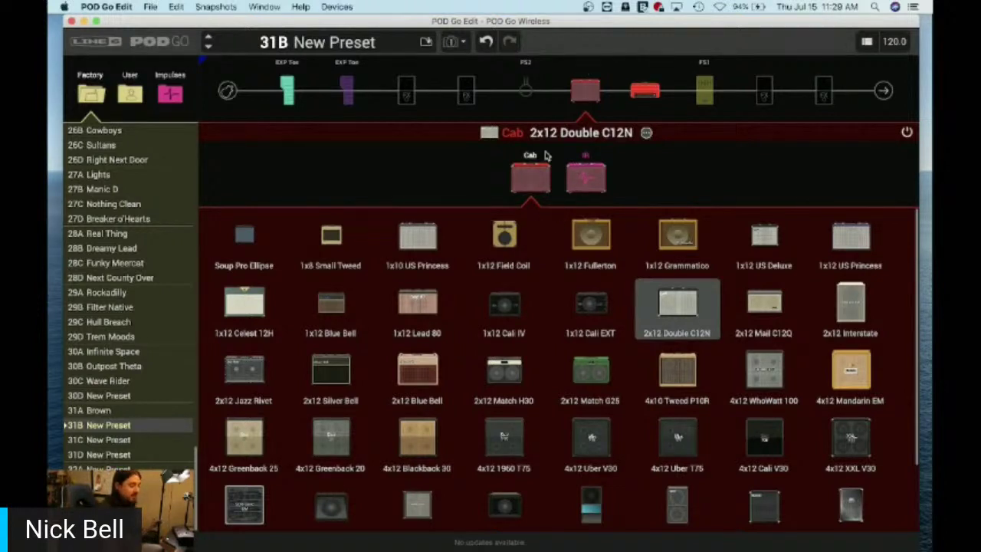
{"action": "left_click_drag", "start_coordinate": [644, 90], "coordinate": [576, 91]}
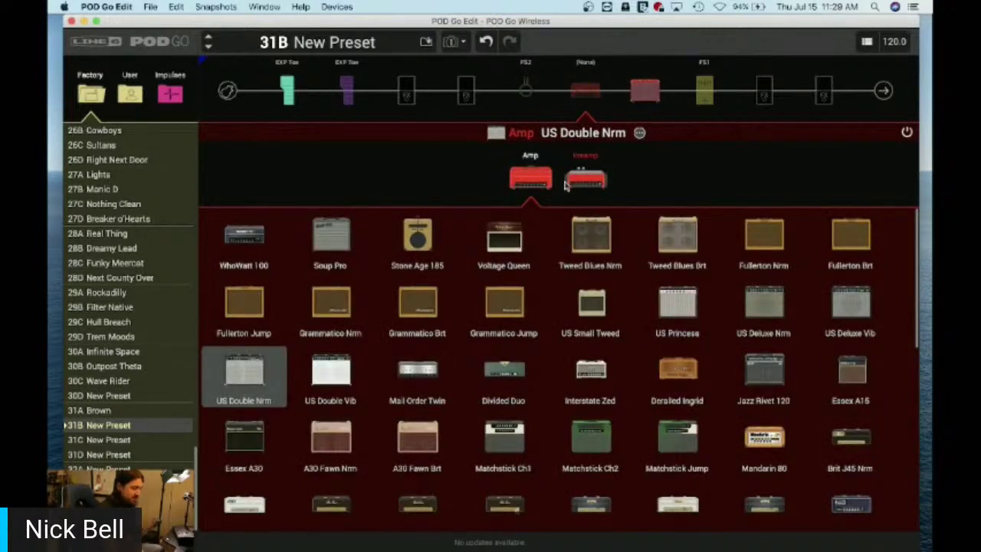
Step: Change the amp model to Divided Duo and check its matching cab
{"action": "scroll", "coordinate": [562, 369], "scroll_direction": "down", "scroll_amount": 2}
{"action": "left_click", "coordinate": [513, 324]}
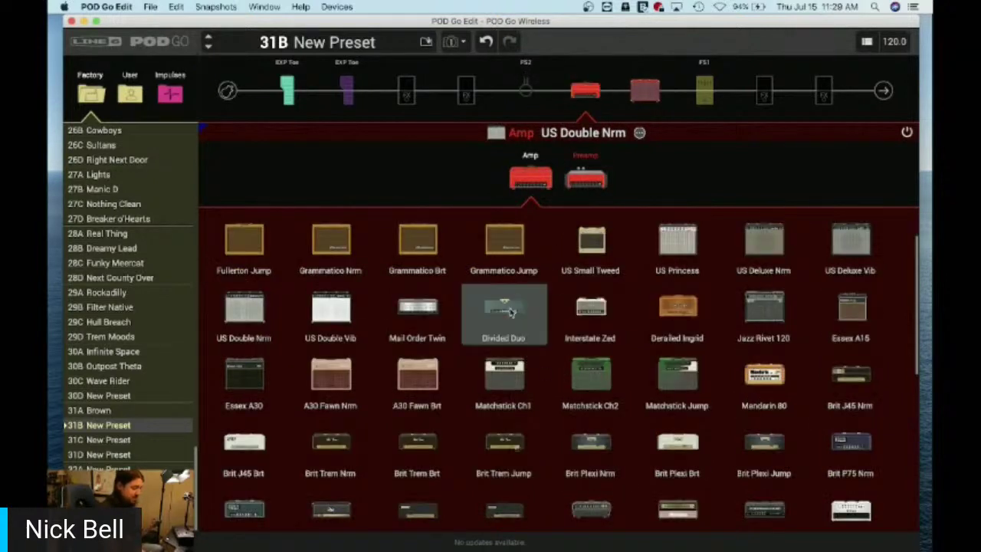
{"action": "left_click", "coordinate": [647, 95]}
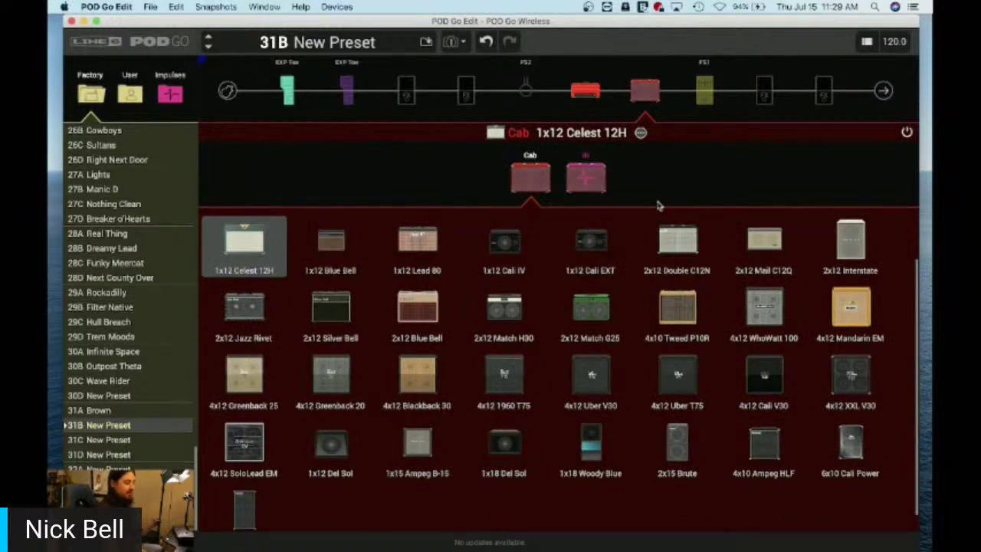
{"action": "left_click", "coordinate": [590, 91]}
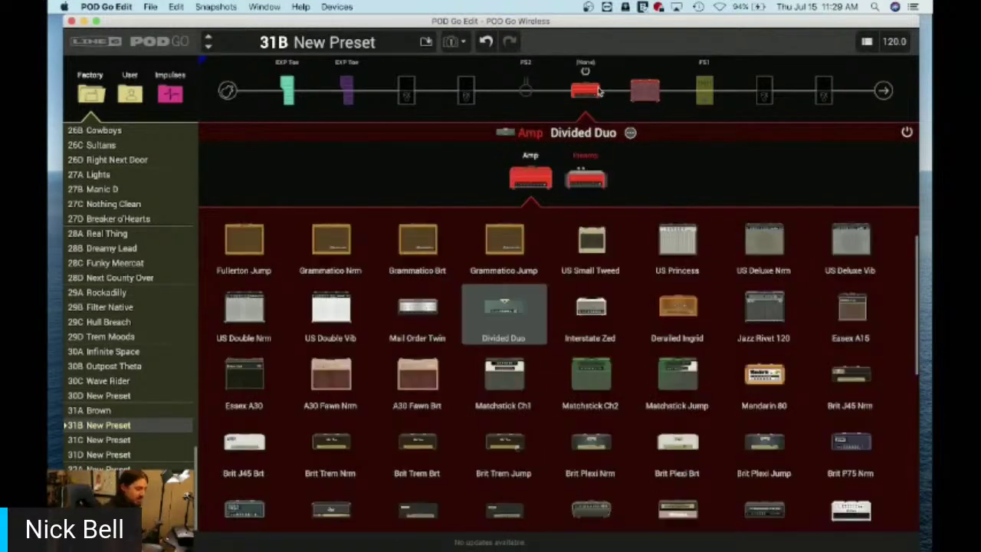
Step: Add a Scream 808 distortion to the first empty effect block, after the wah
{"action": "left_click", "coordinate": [406, 93]}
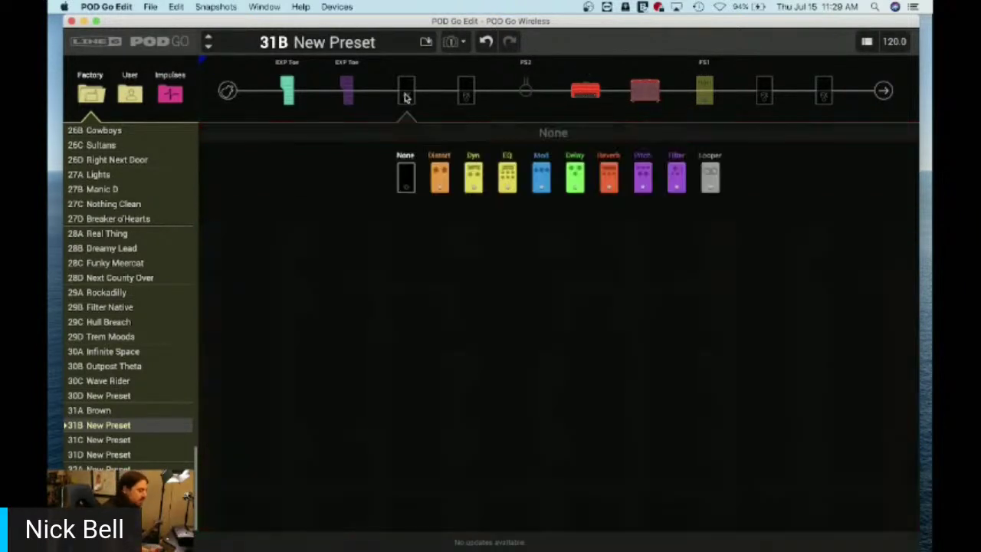
{"action": "left_click", "coordinate": [447, 180]}
{"action": "left_click", "coordinate": [513, 311]}
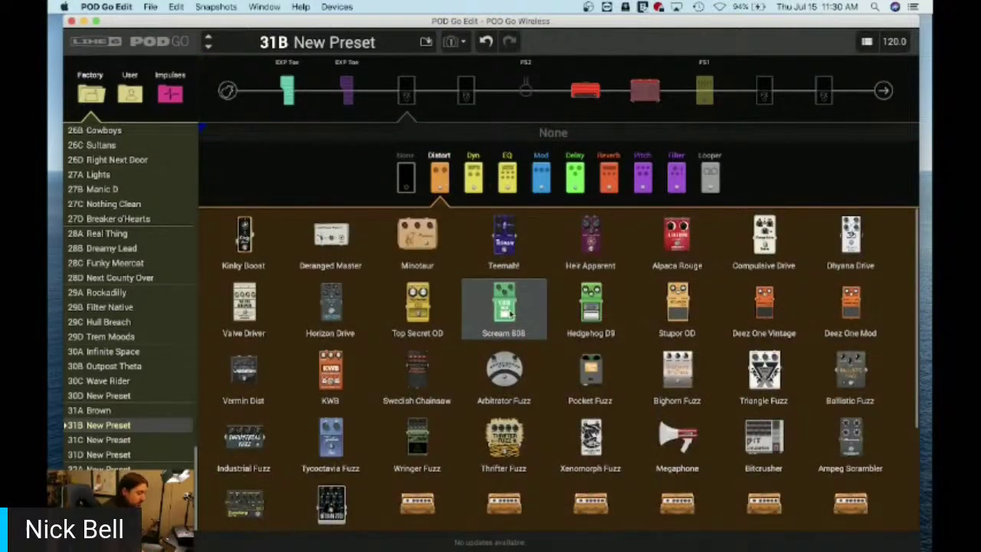
Step: Add a Spring reverb to the last empty effect block and view the Send/Return block's FX loop models
{"action": "left_click", "coordinate": [832, 100]}
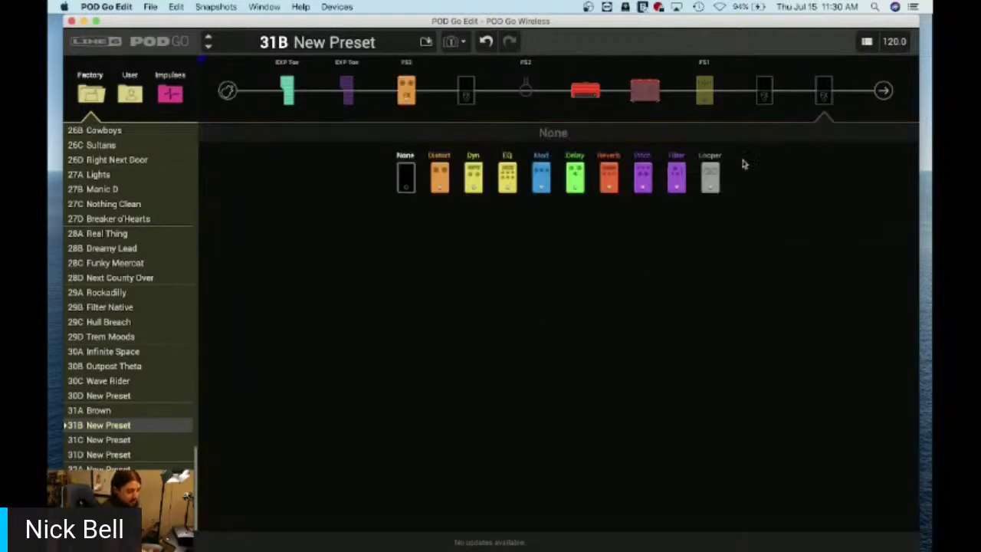
{"action": "left_click", "coordinate": [619, 188]}
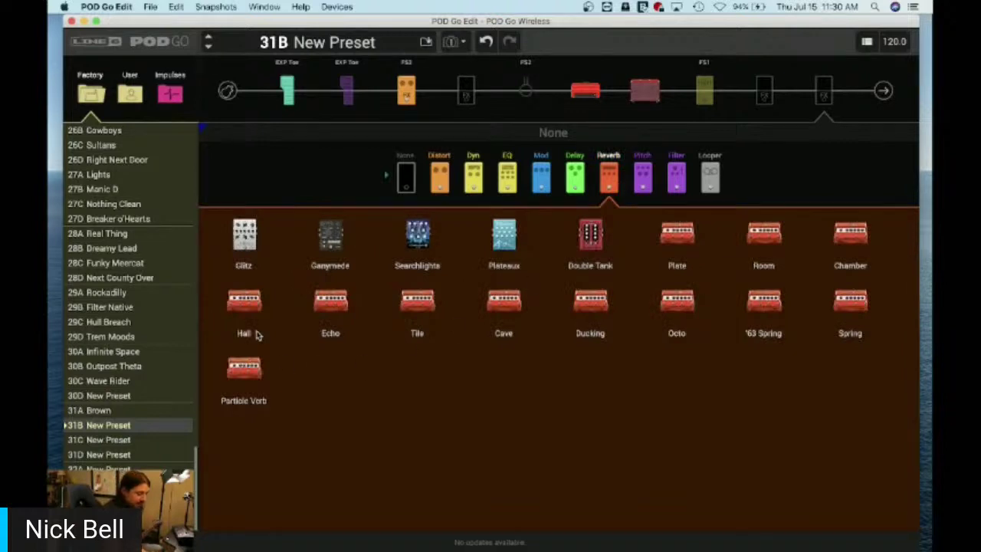
{"action": "left_click", "coordinate": [851, 311]}
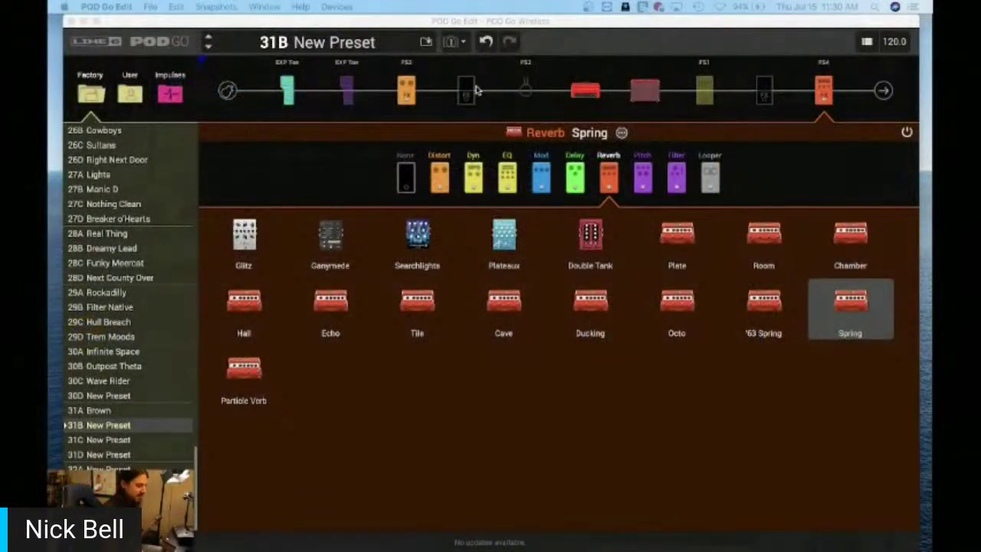
{"action": "left_click", "coordinate": [529, 92]}
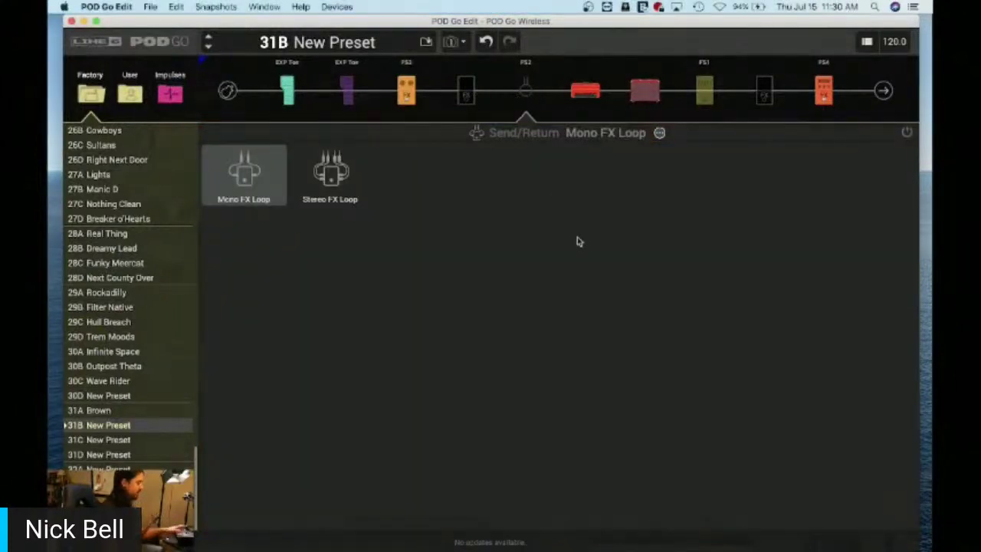